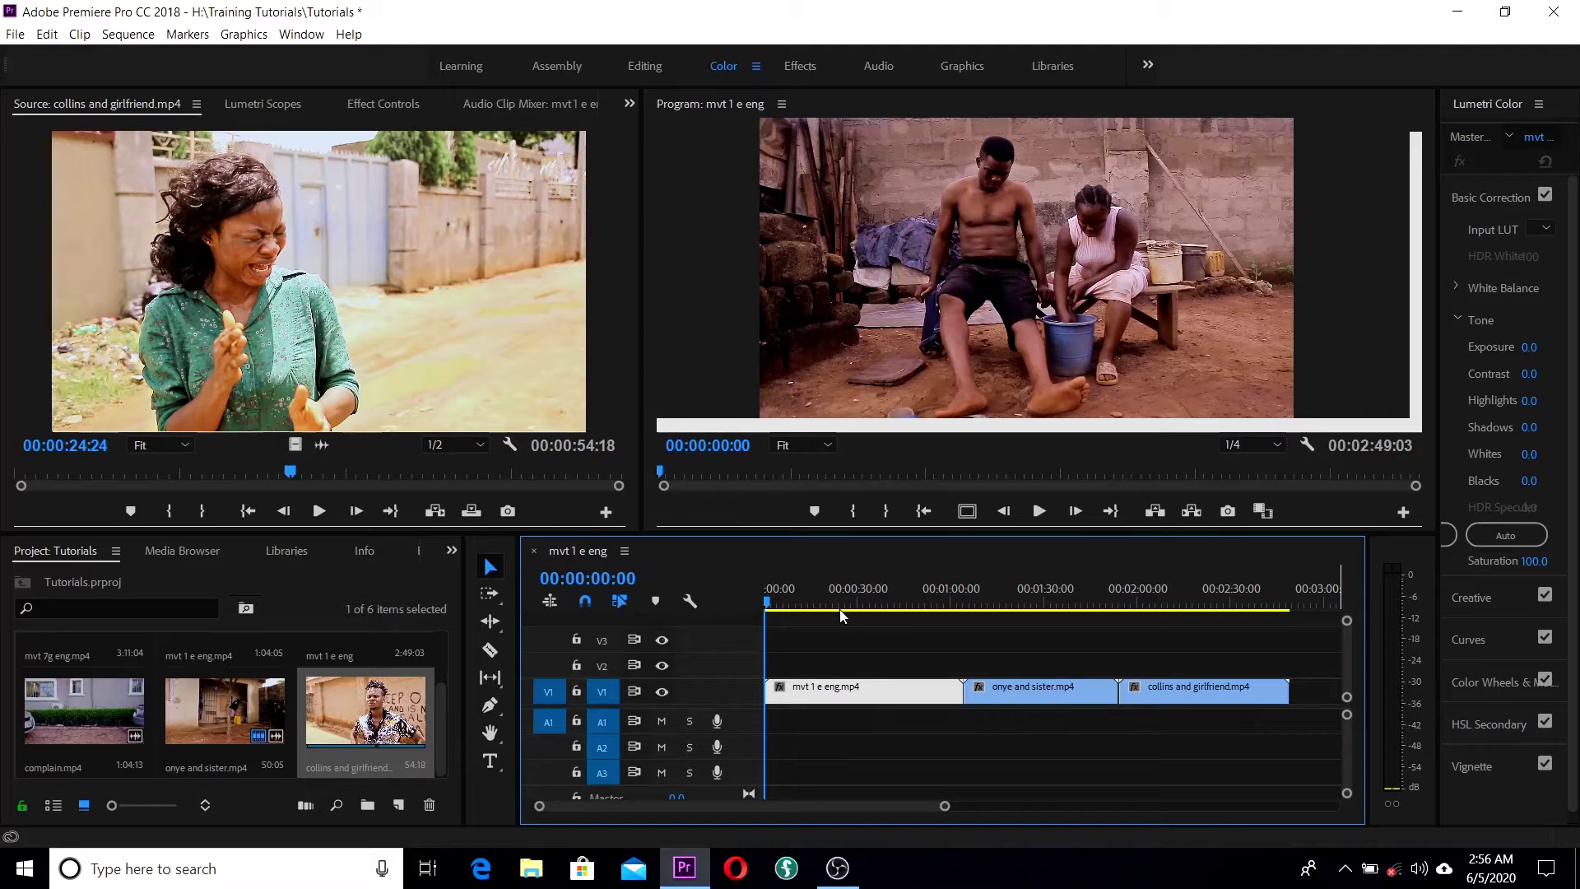
# Scrub the sequence to 00:02:02:19, then marquee-select all three clips on V1 with the Selection tool and clear the selection.
pyautogui.moveTo(769, 606); pyautogui.dragTo(877, 634)
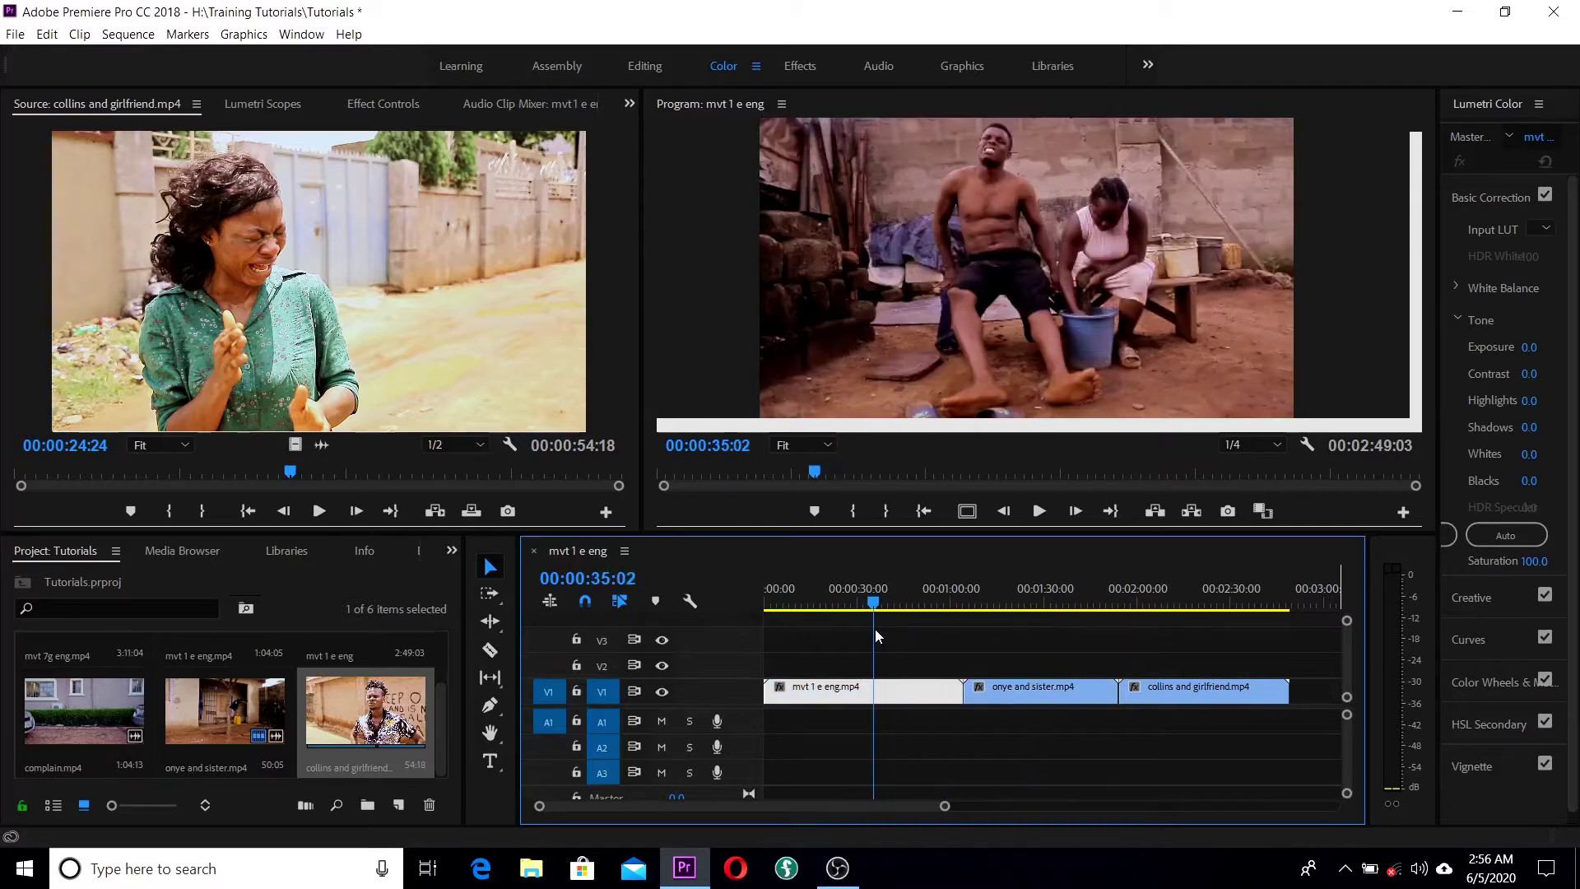
pyautogui.moveTo(876, 629); pyautogui.dragTo(1147, 637)
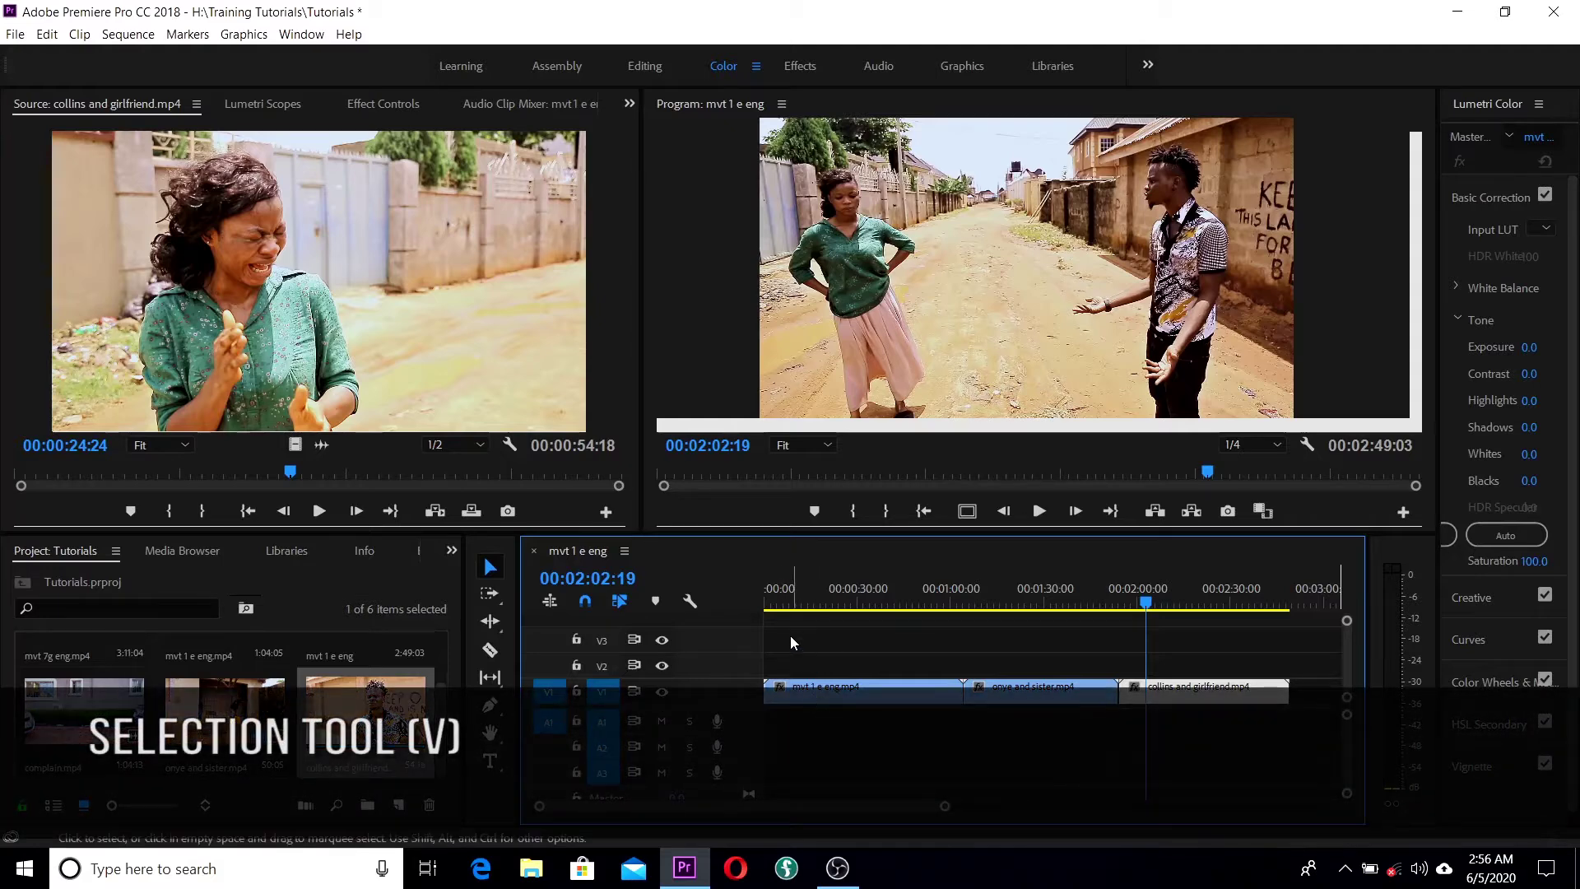
pyautogui.moveTo(788, 630); pyautogui.dragTo(1198, 752)
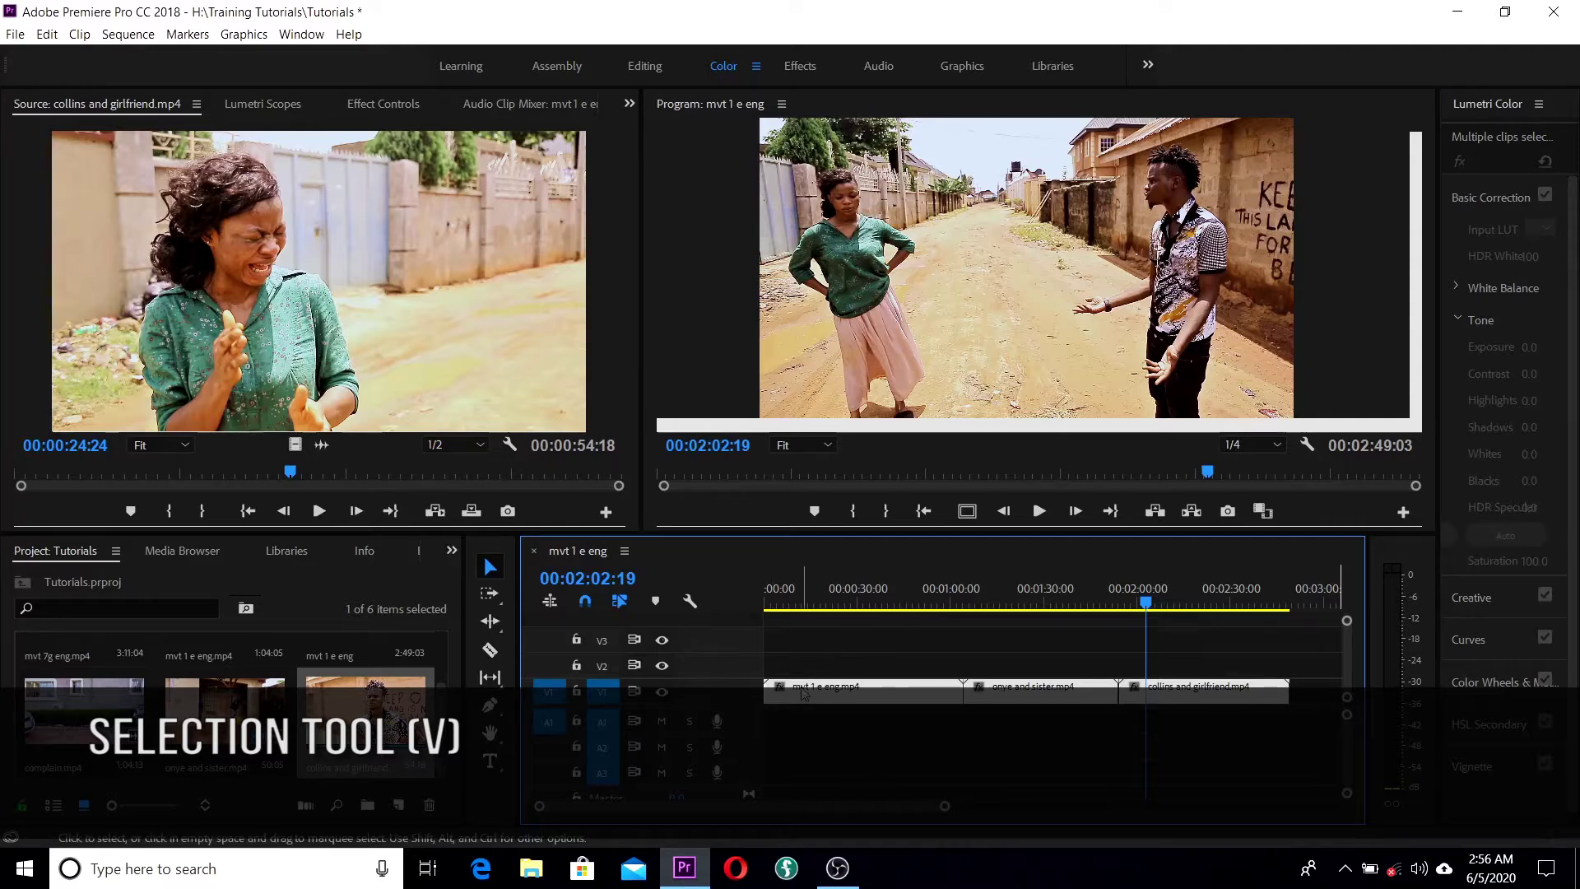
pyautogui.moveTo(804, 693); pyautogui.dragTo(810, 698)
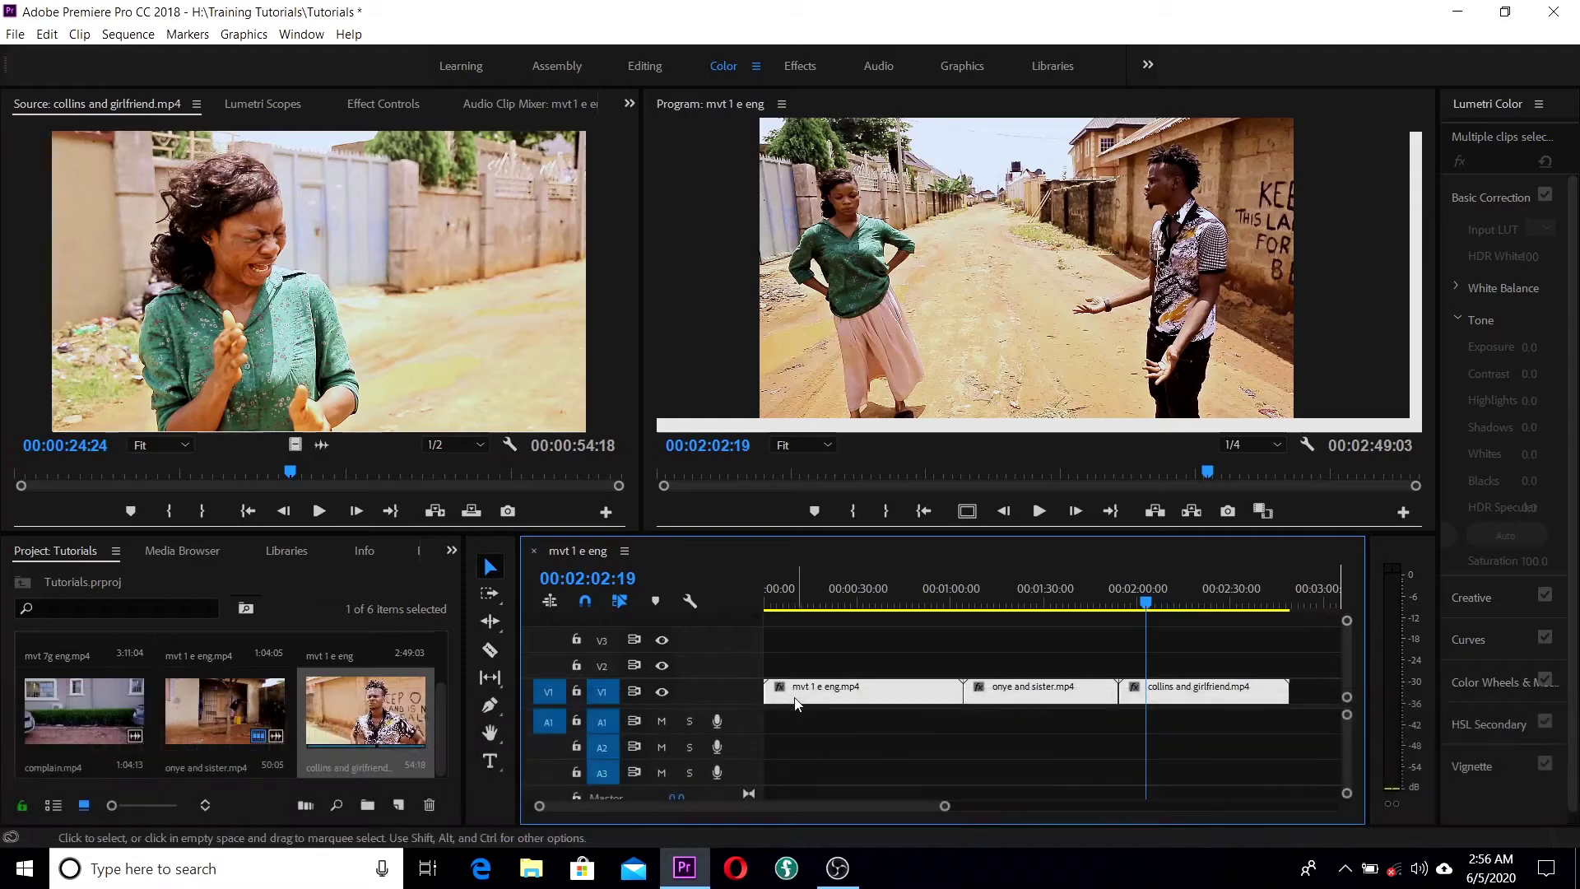
pyautogui.moveTo(836, 695); pyautogui.dragTo(887, 690)
pyautogui.click(987, 642)
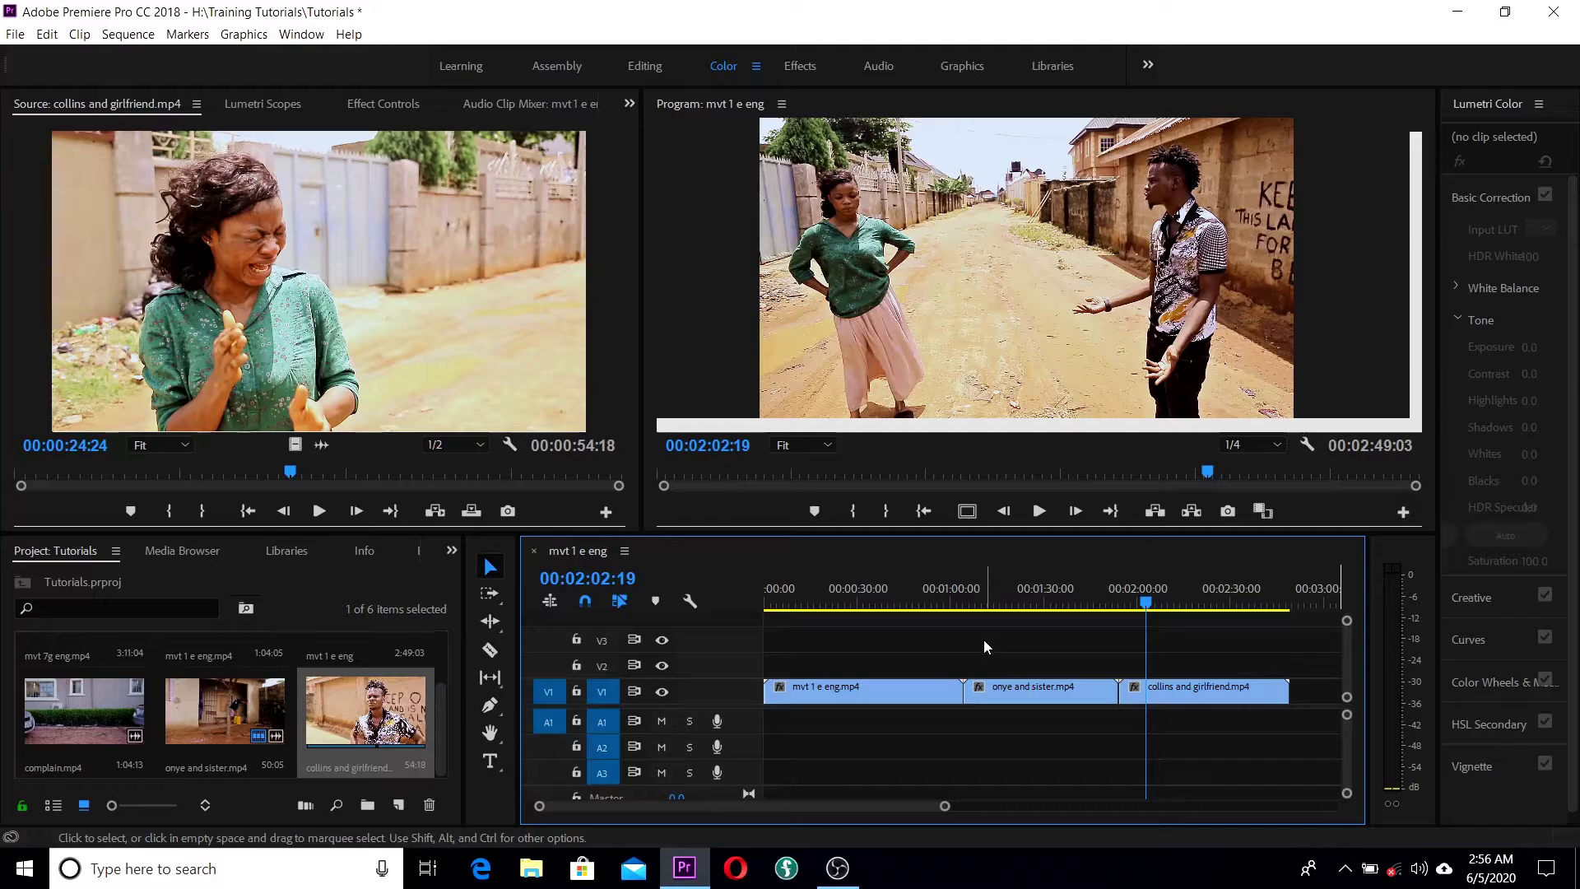
# Try splitting the three clips on V1 at several points along their length with the Razor tool.
pyautogui.click(491, 650)
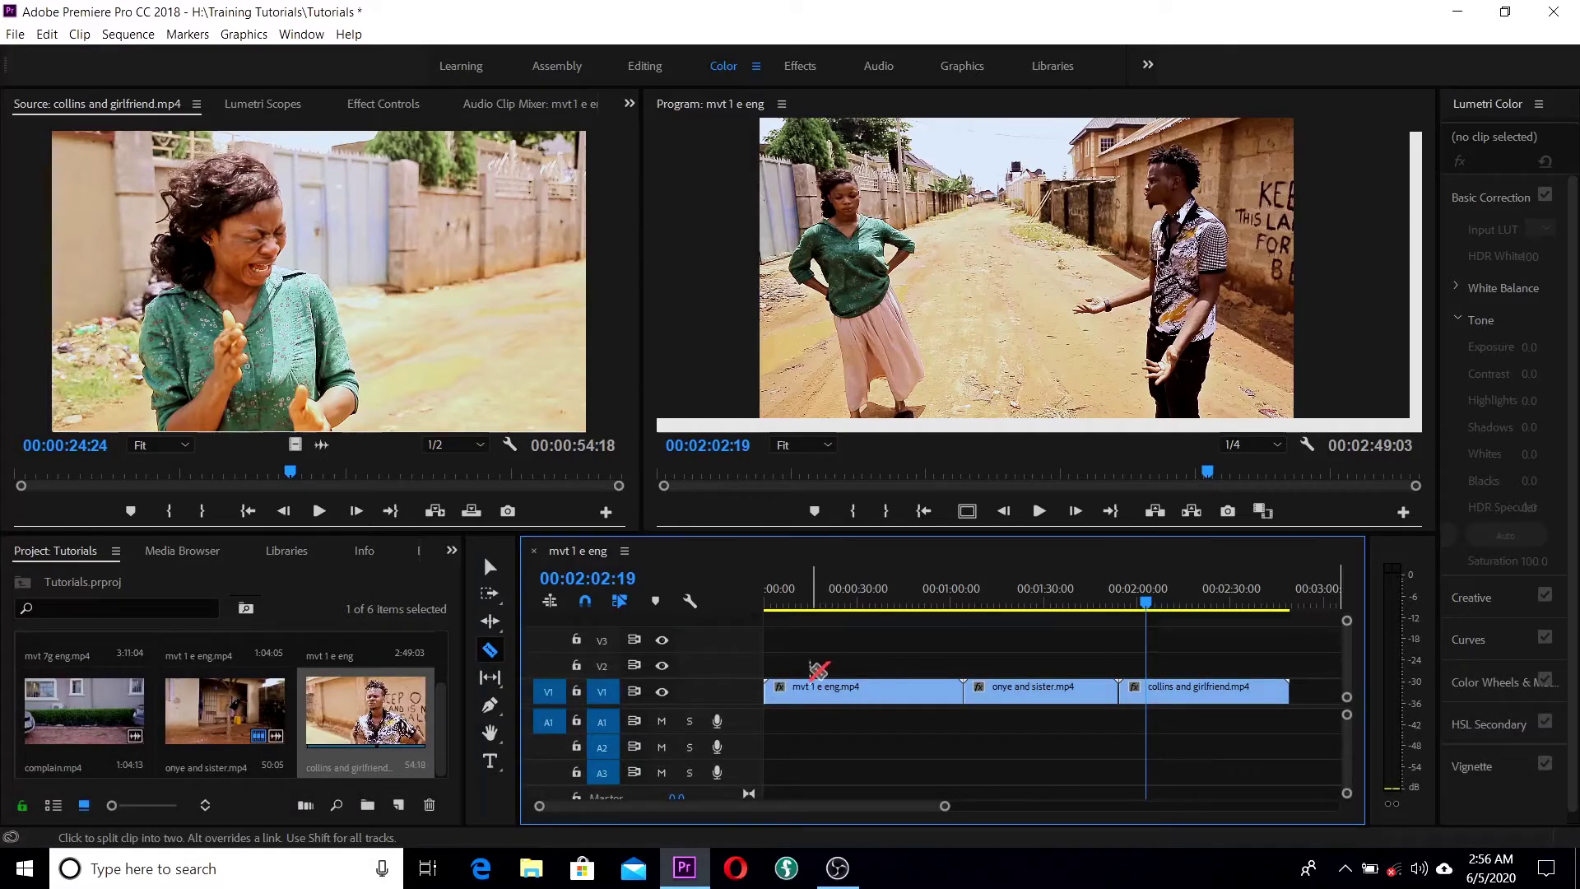
pyautogui.click(813, 688)
pyautogui.hotkey('ctrl', 's')
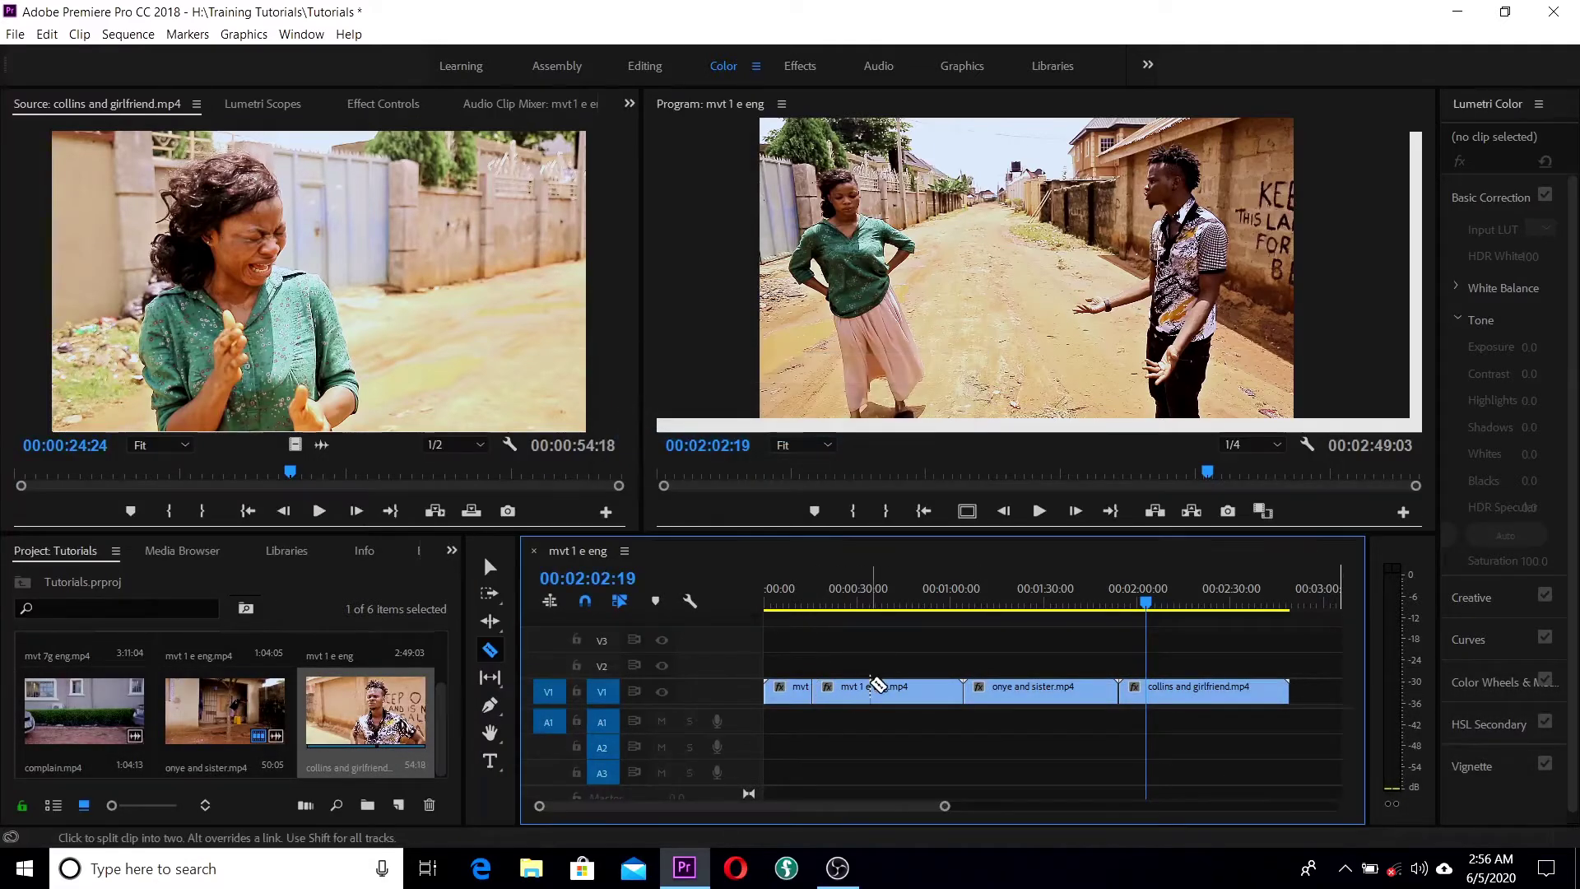
pyautogui.click(862, 691)
pyautogui.click(898, 691)
pyautogui.click(923, 691)
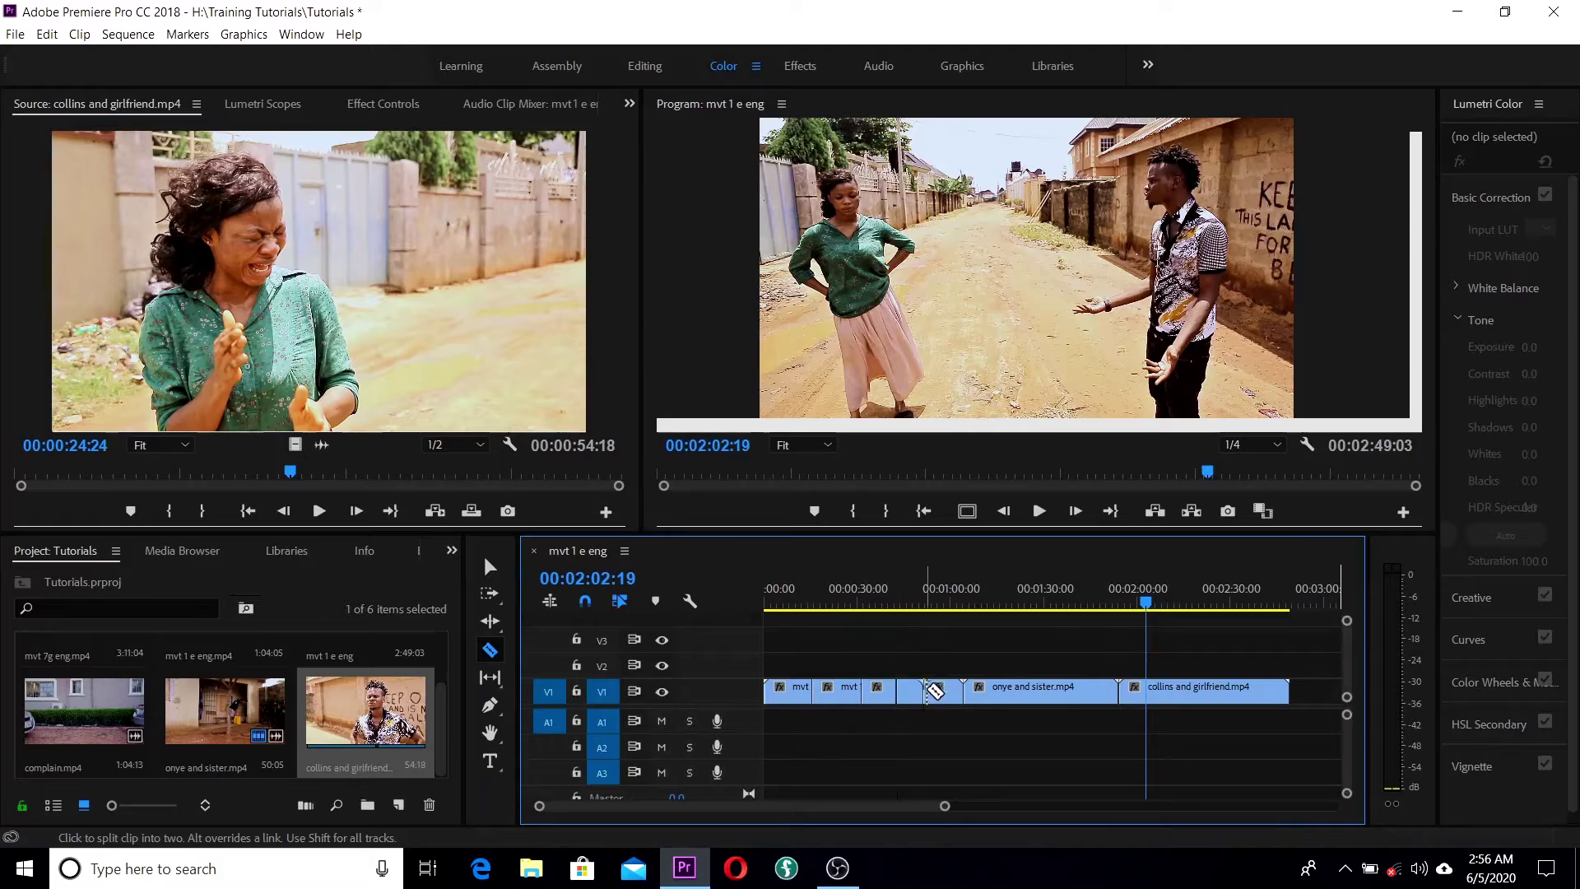
pyautogui.click(951, 691)
pyautogui.click(1018, 691)
pyautogui.click(1080, 691)
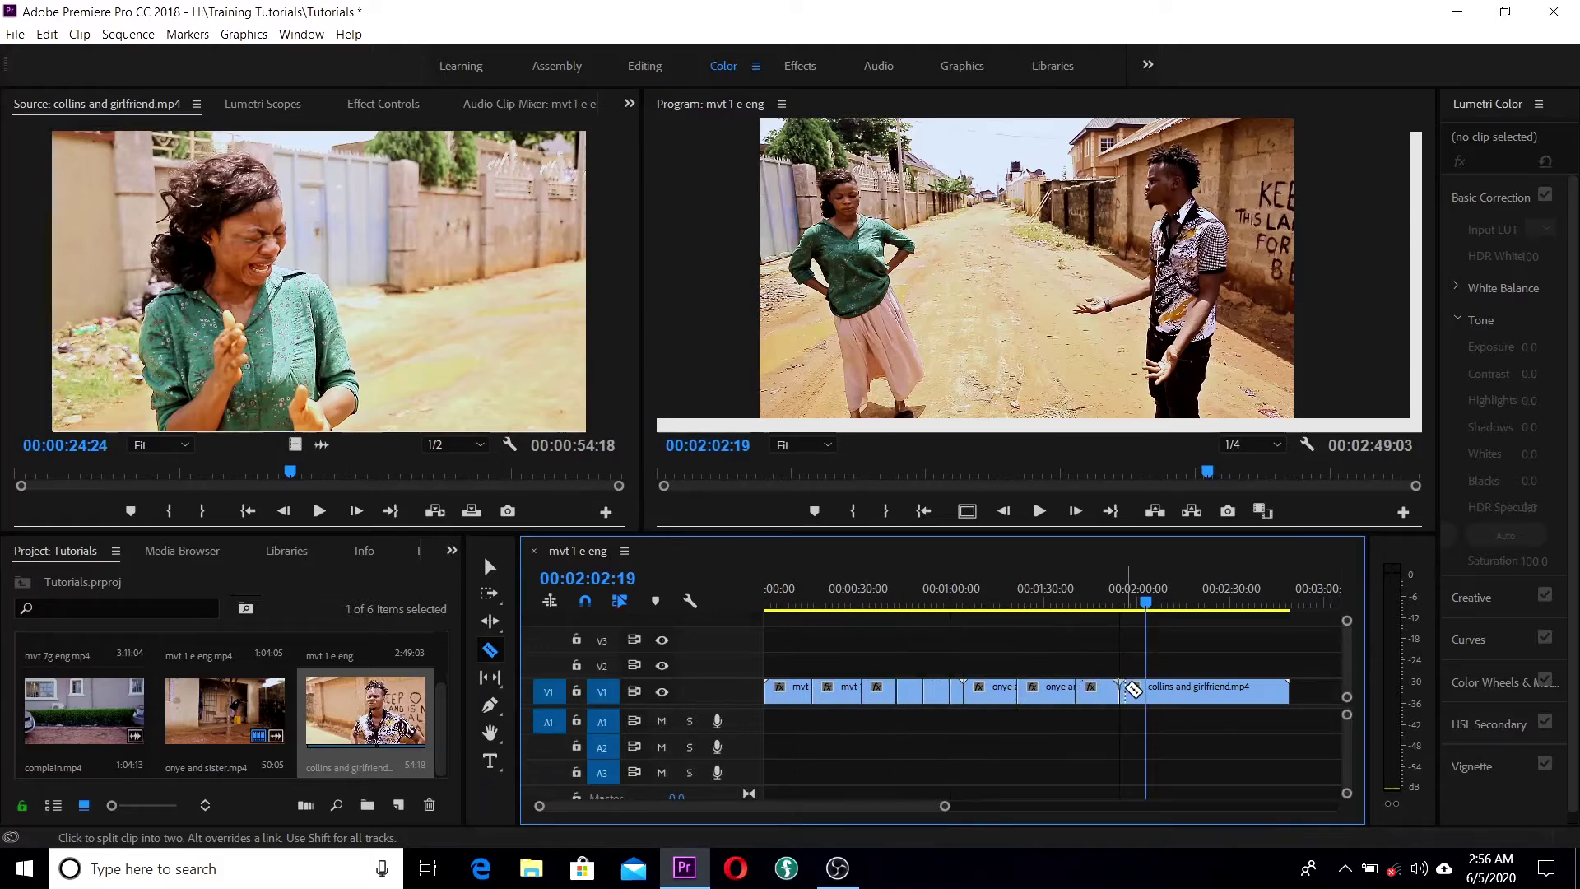
pyautogui.click(1175, 691)
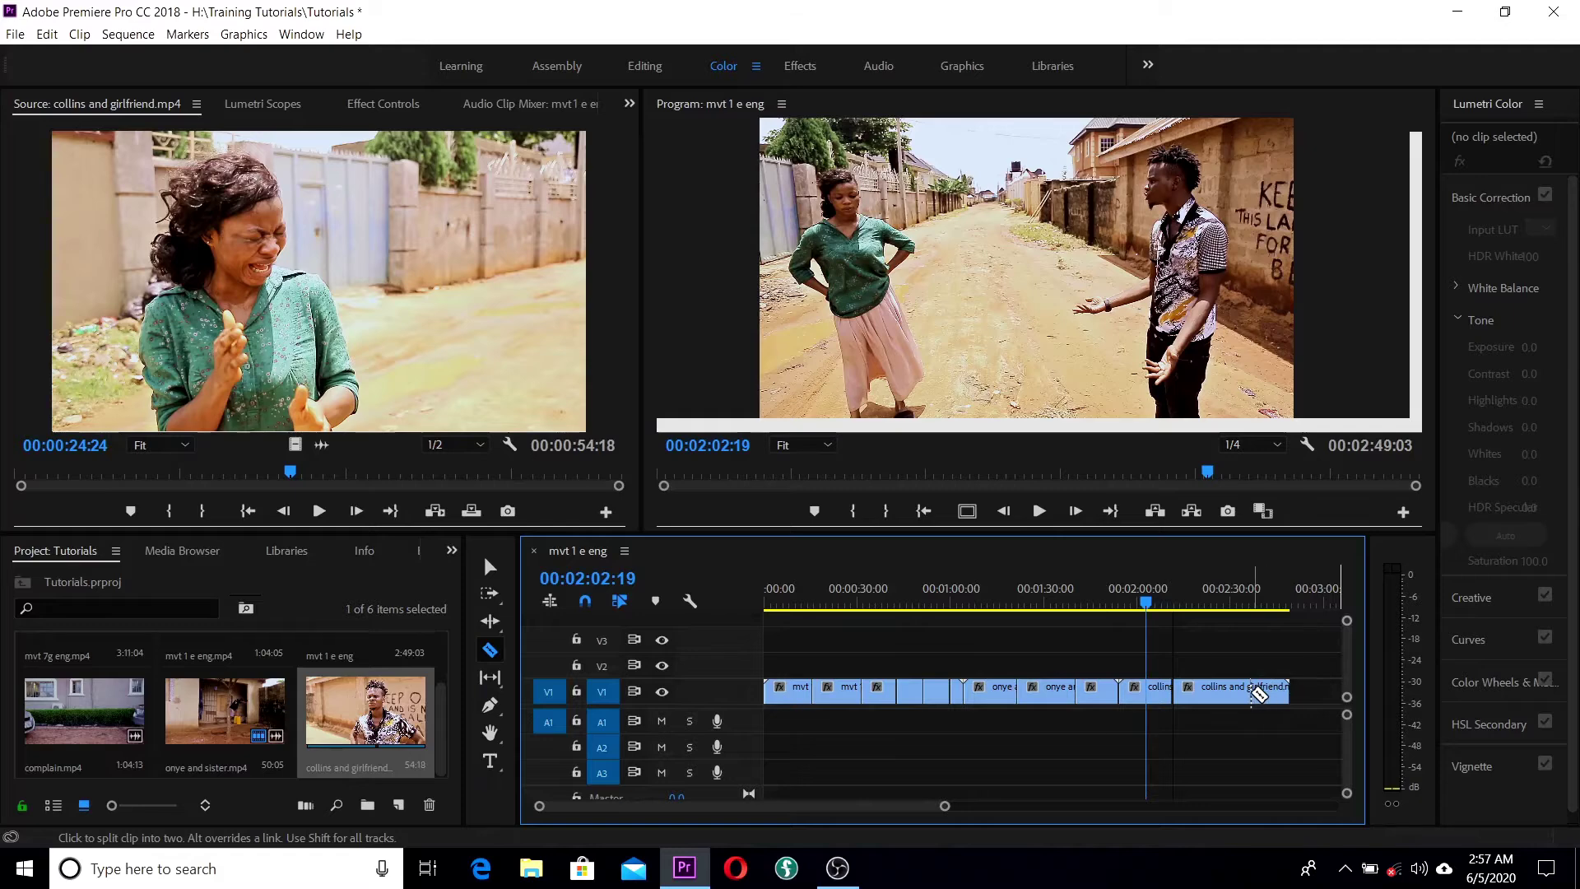
# Undo all the razor cuts made in the three clips on V1.
pyautogui.hotkey('ctrl', 'z')
pyautogui.hotkey('ctrl', 'z')
pyautogui.hotkey('ctrl', 'z')
pyautogui.hotkey('ctrl', 'z')
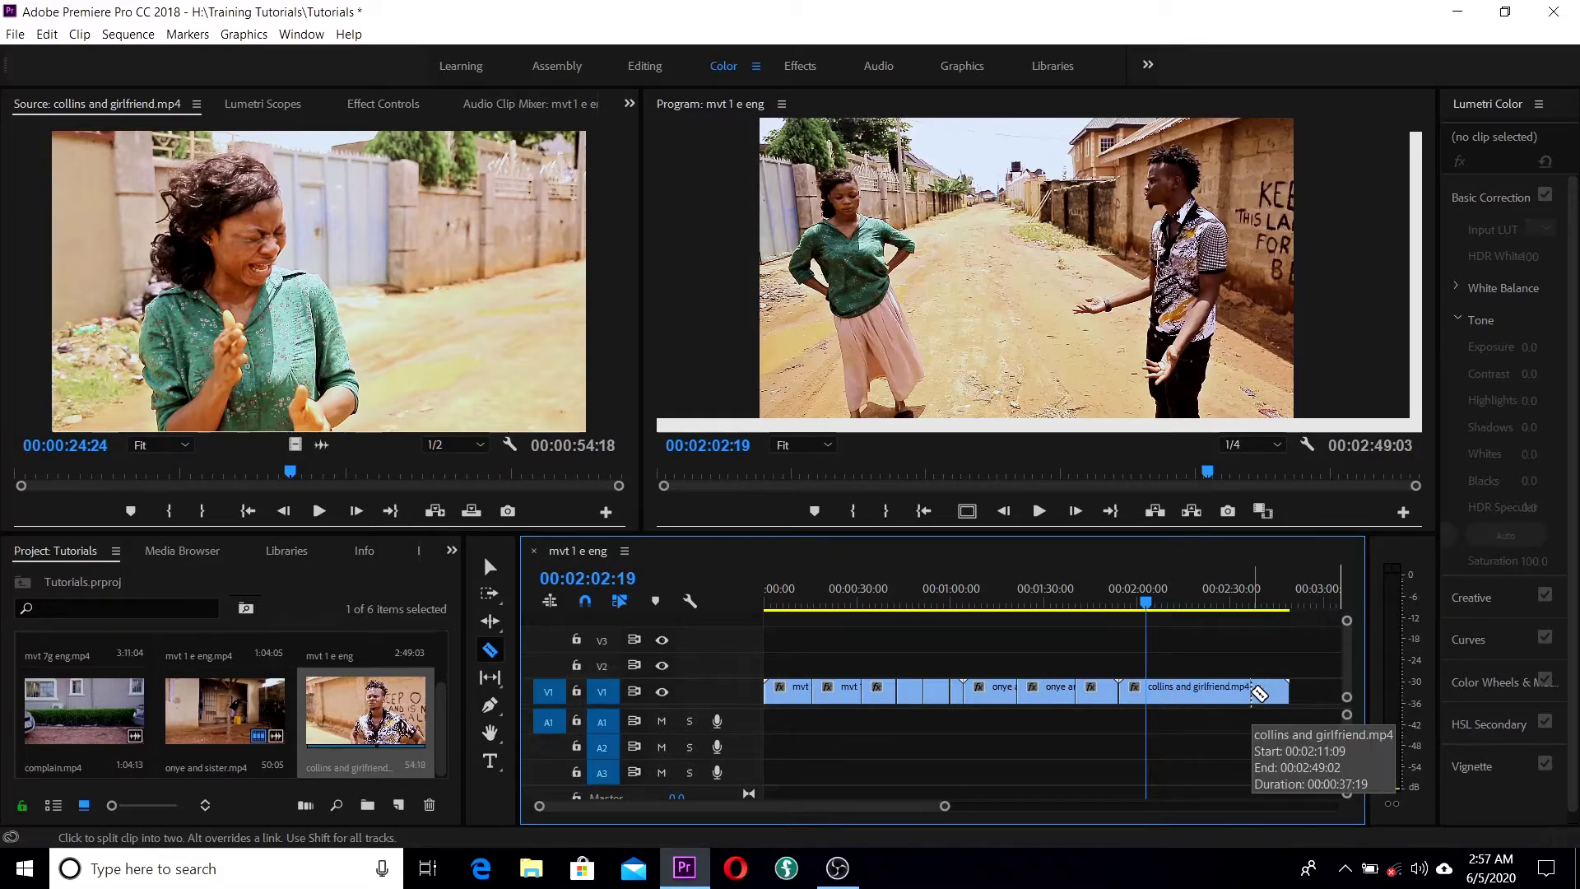
pyautogui.hotkey('ctrl', 'z')
pyautogui.hotkey('ctrl', 'z')
pyautogui.hotkey('ctrl', 'z')
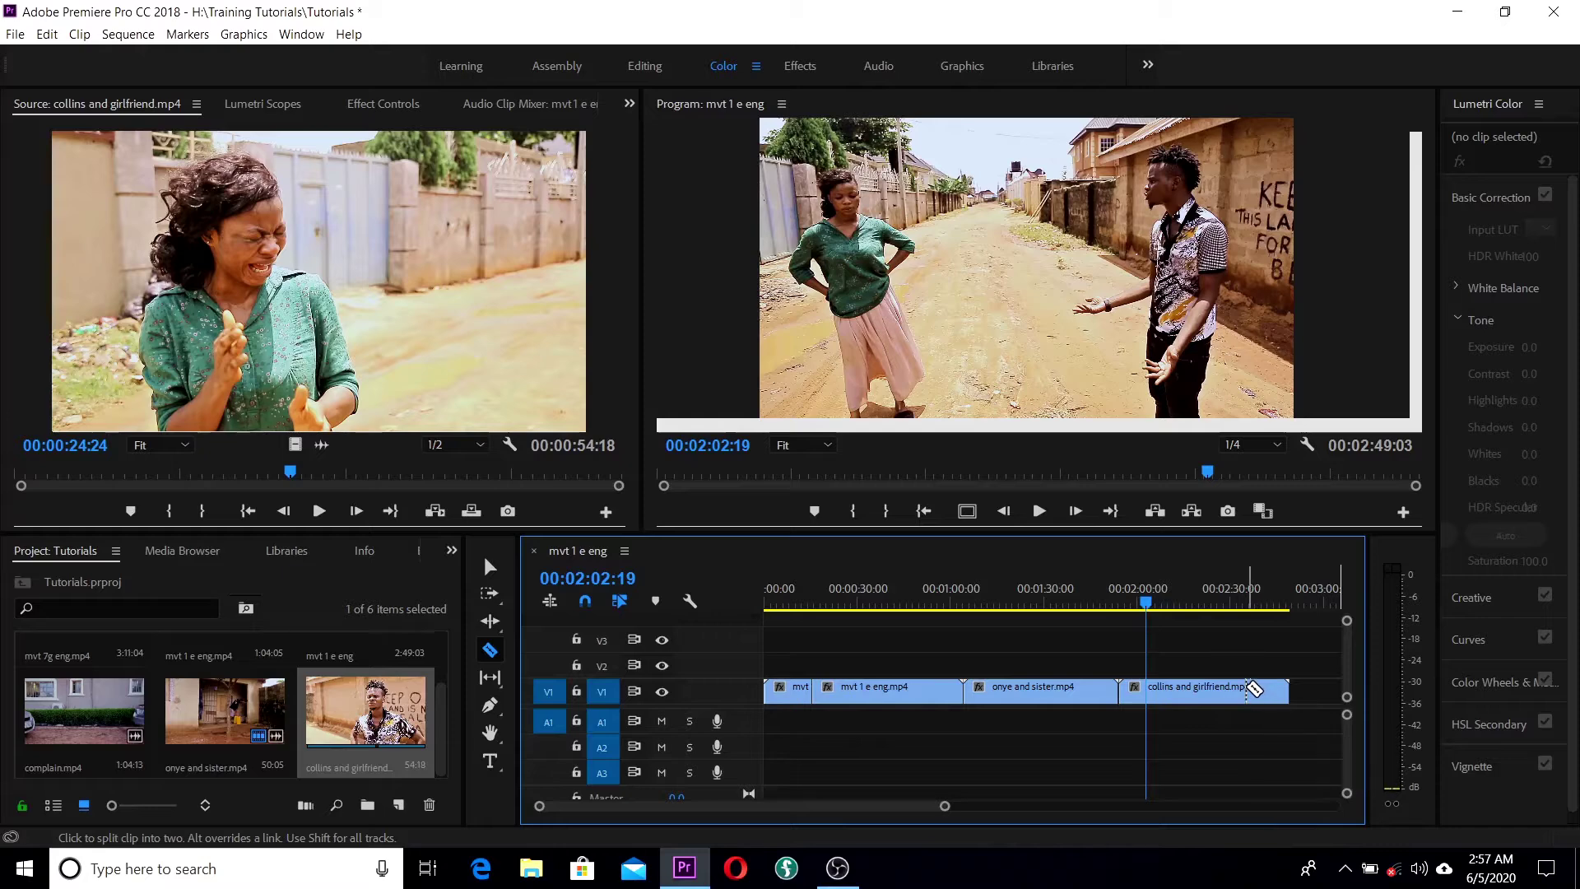
pyautogui.hotkey('ctrl', 'z')
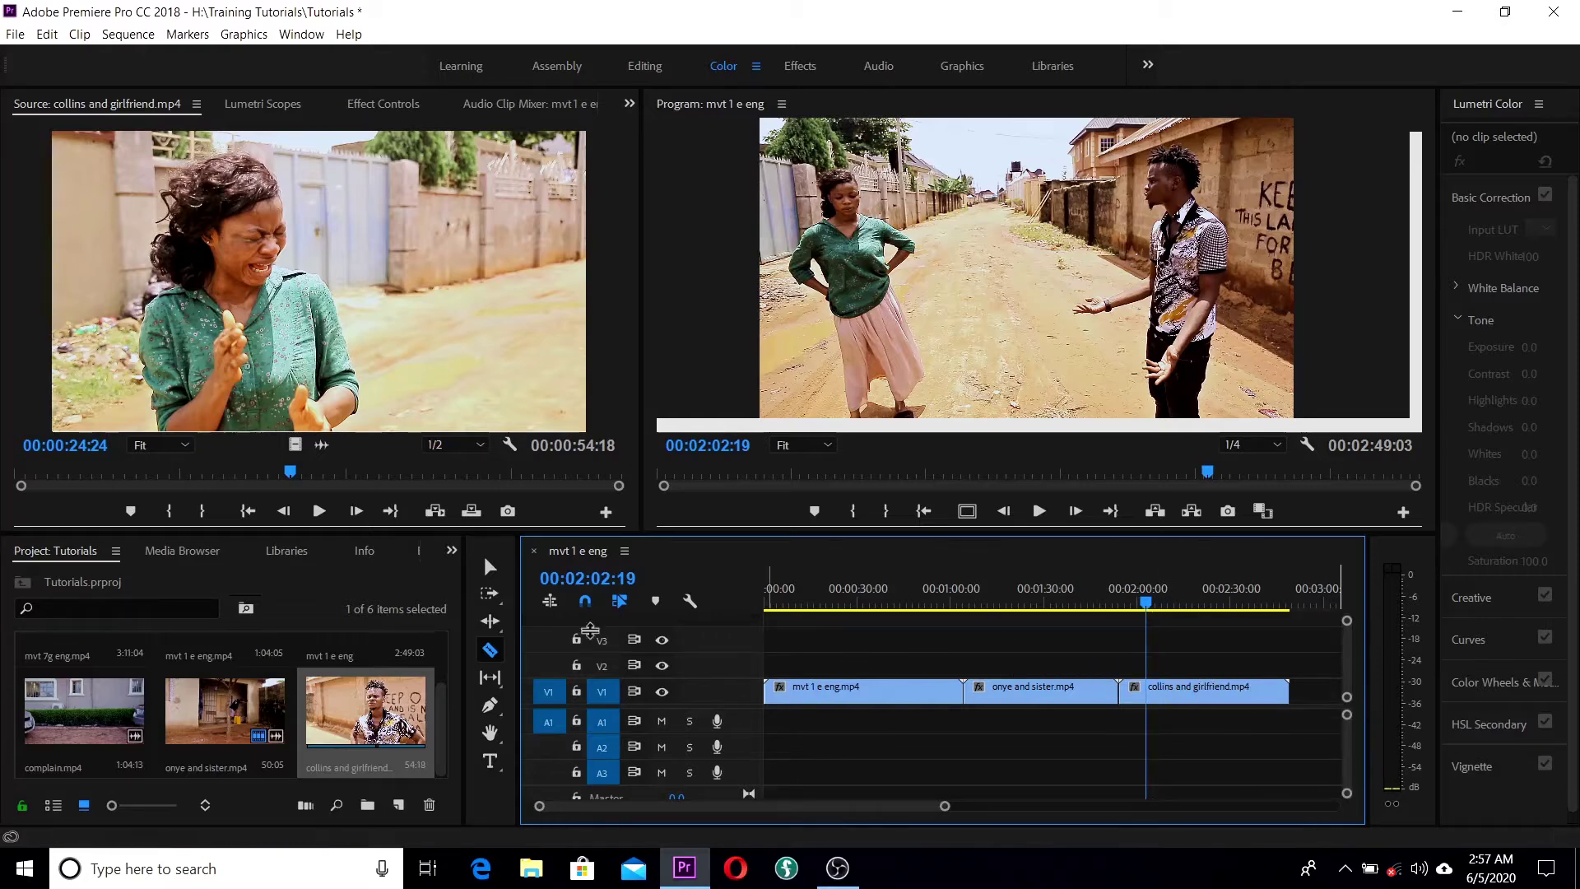
# Ripple-trim the end of mvt 1 e eng.mp4 back to the playhead at 00:00:46:00.
pyautogui.click(499, 632)
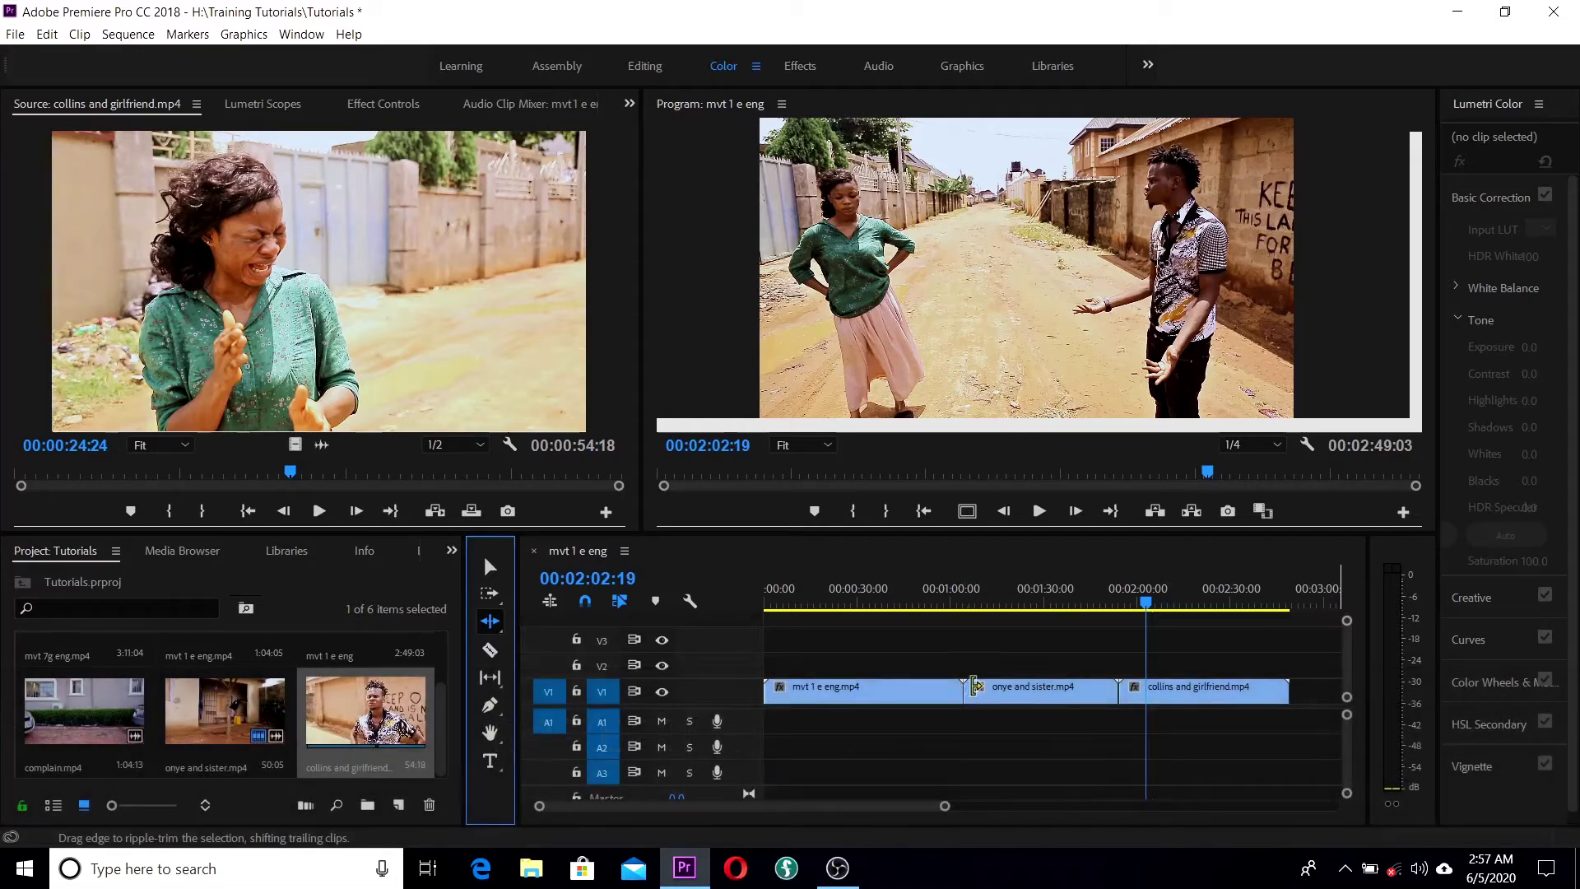
pyautogui.click(1145, 606)
pyautogui.moveTo(1146, 606); pyautogui.dragTo(907, 617)
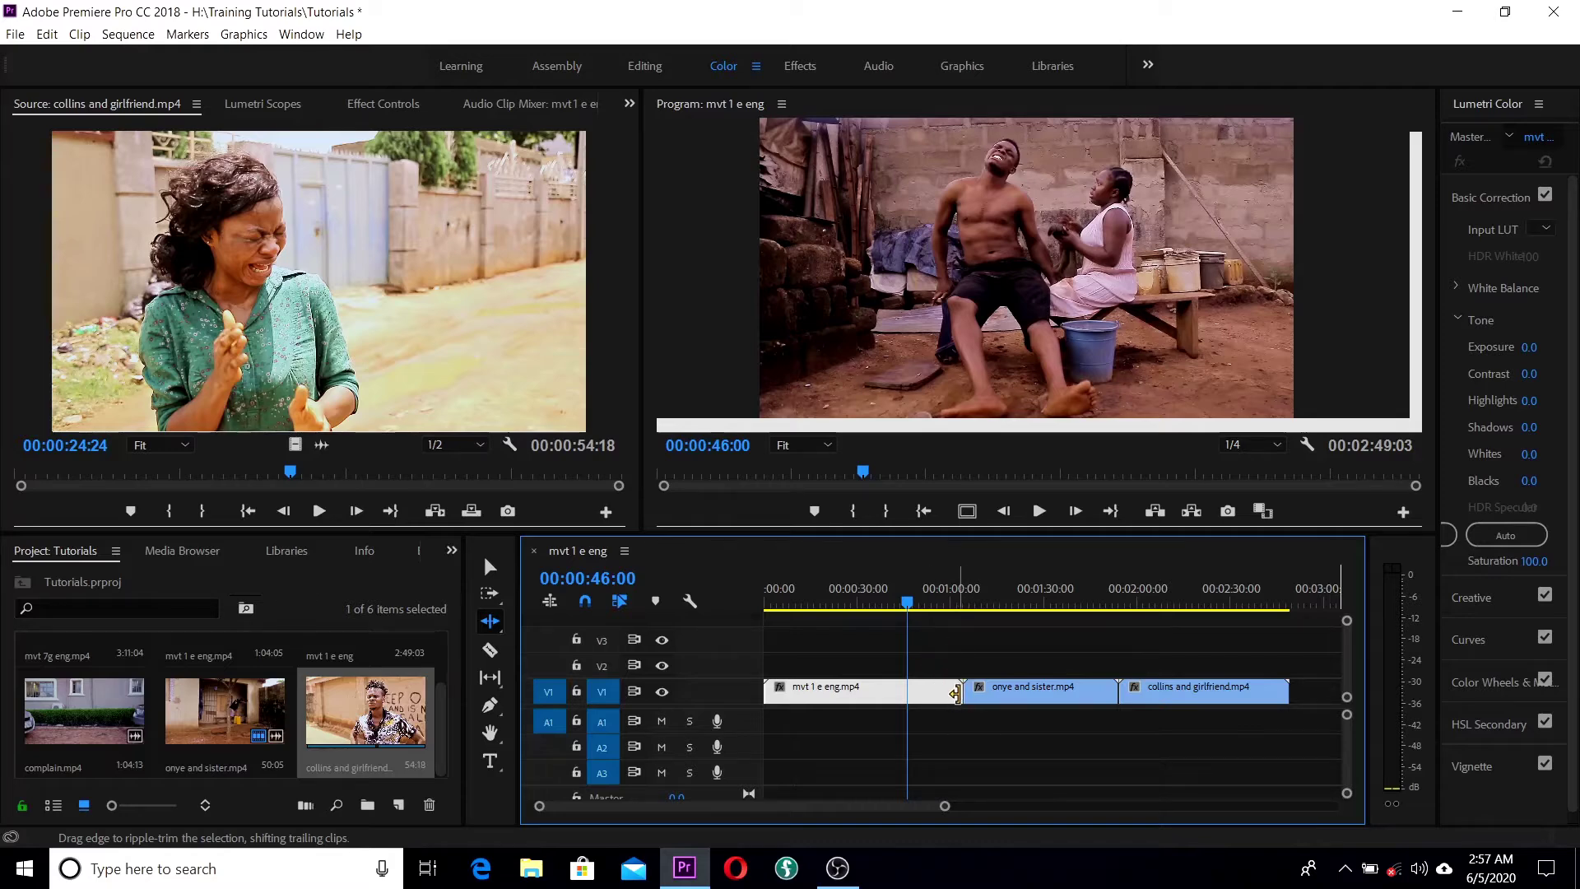
pyautogui.moveTo(955, 689); pyautogui.dragTo(958, 688)
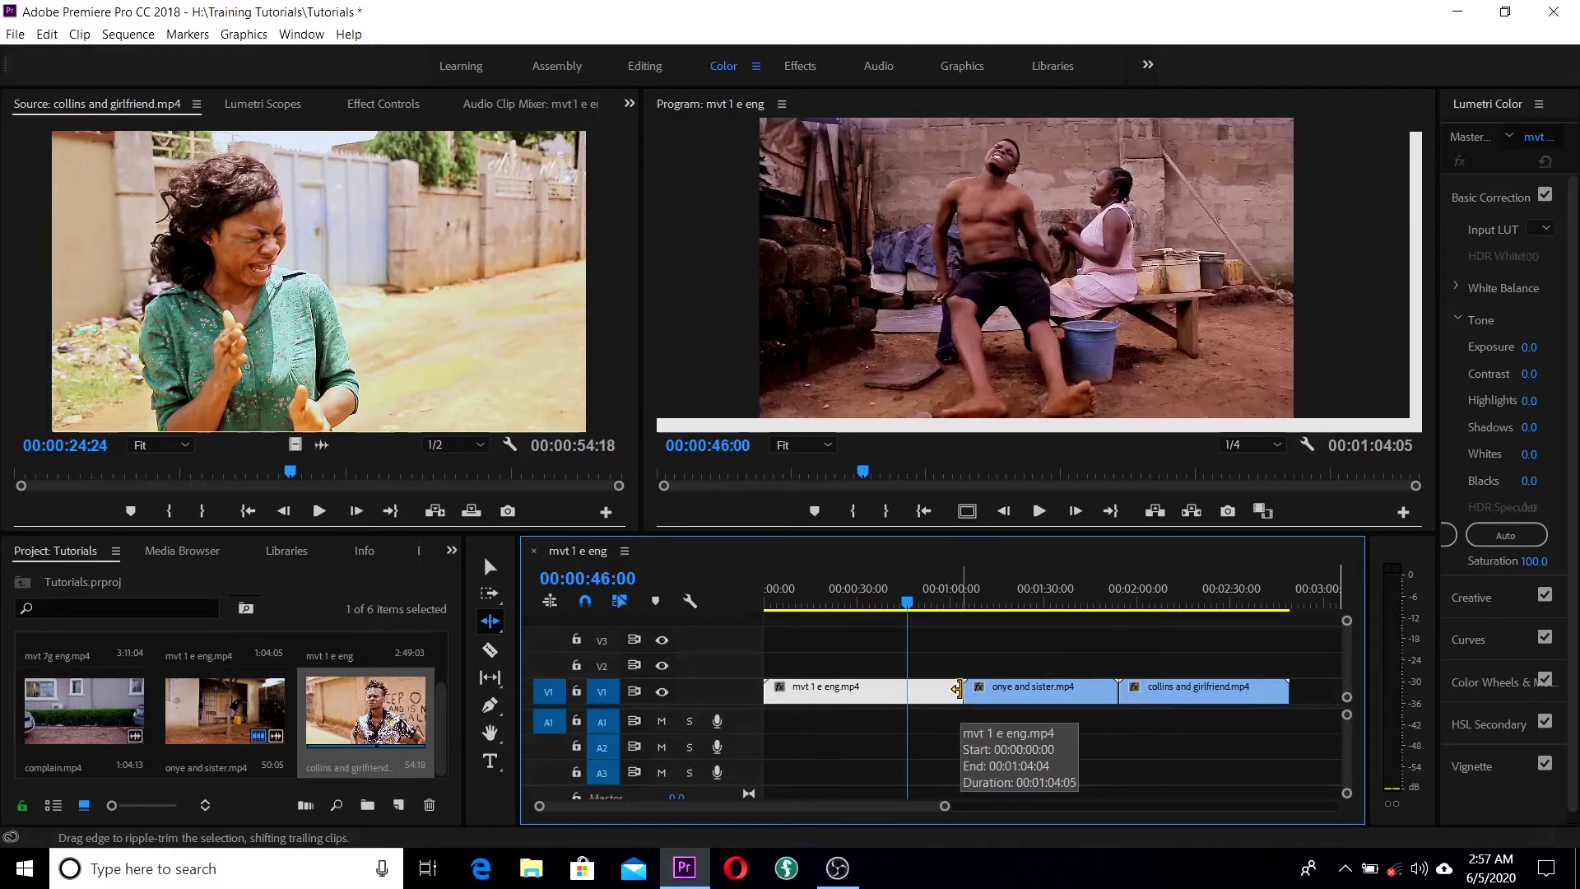
pyautogui.moveTo(957, 688); pyautogui.dragTo(897, 692)
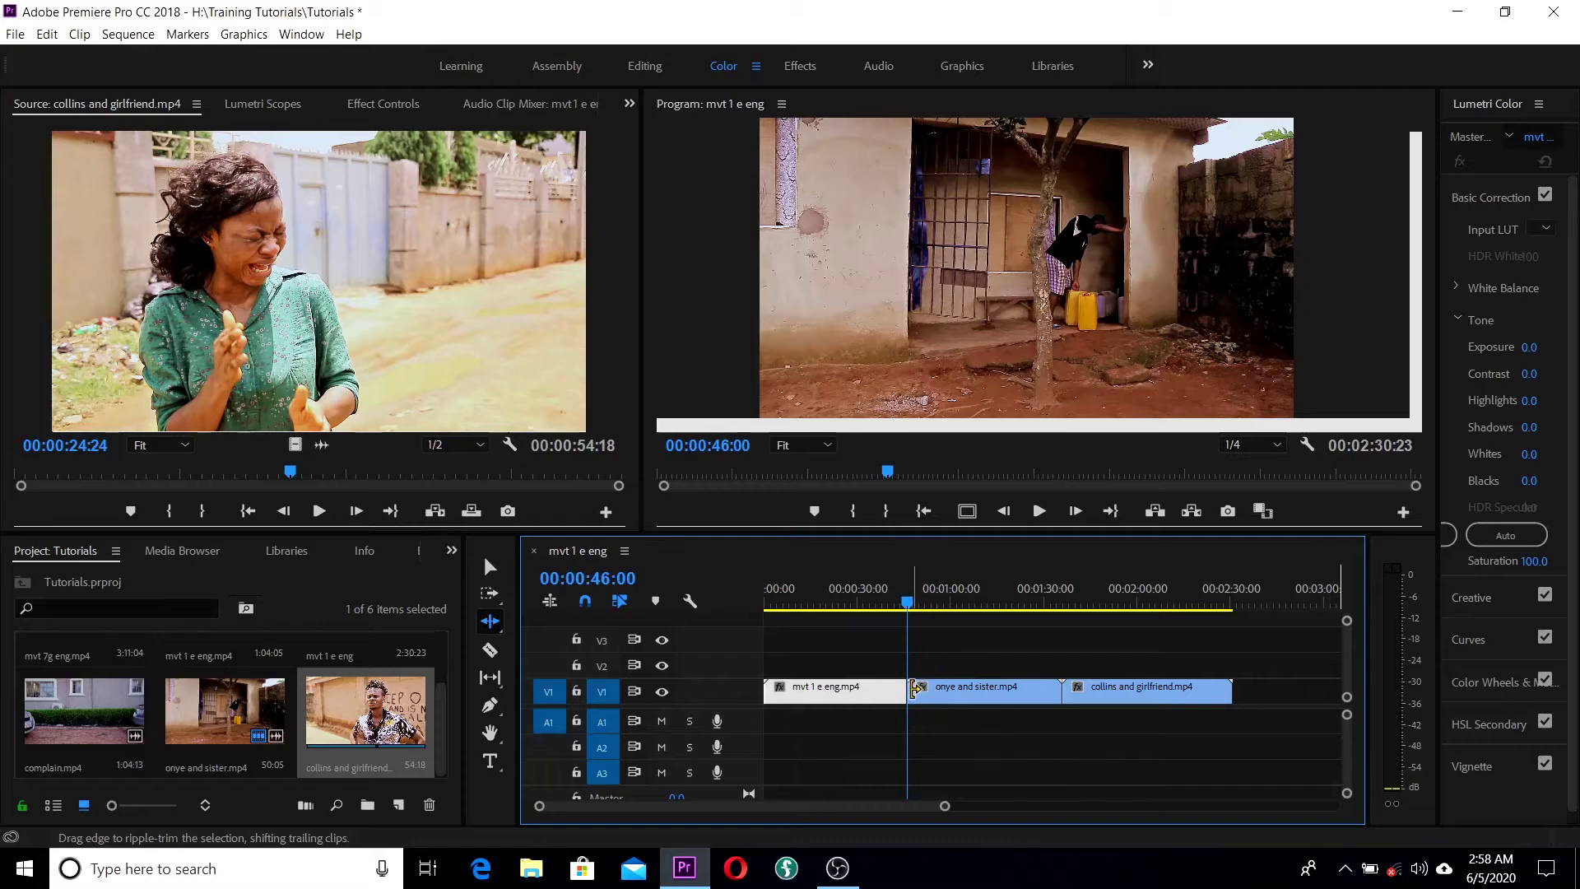
# Ripple-trim about 15 seconds off the start of onye and sister.mp4 and about 30 seconds off the start of collins and girlfriend.mp4.
pyautogui.moveTo(912, 692); pyautogui.dragTo(948, 693)
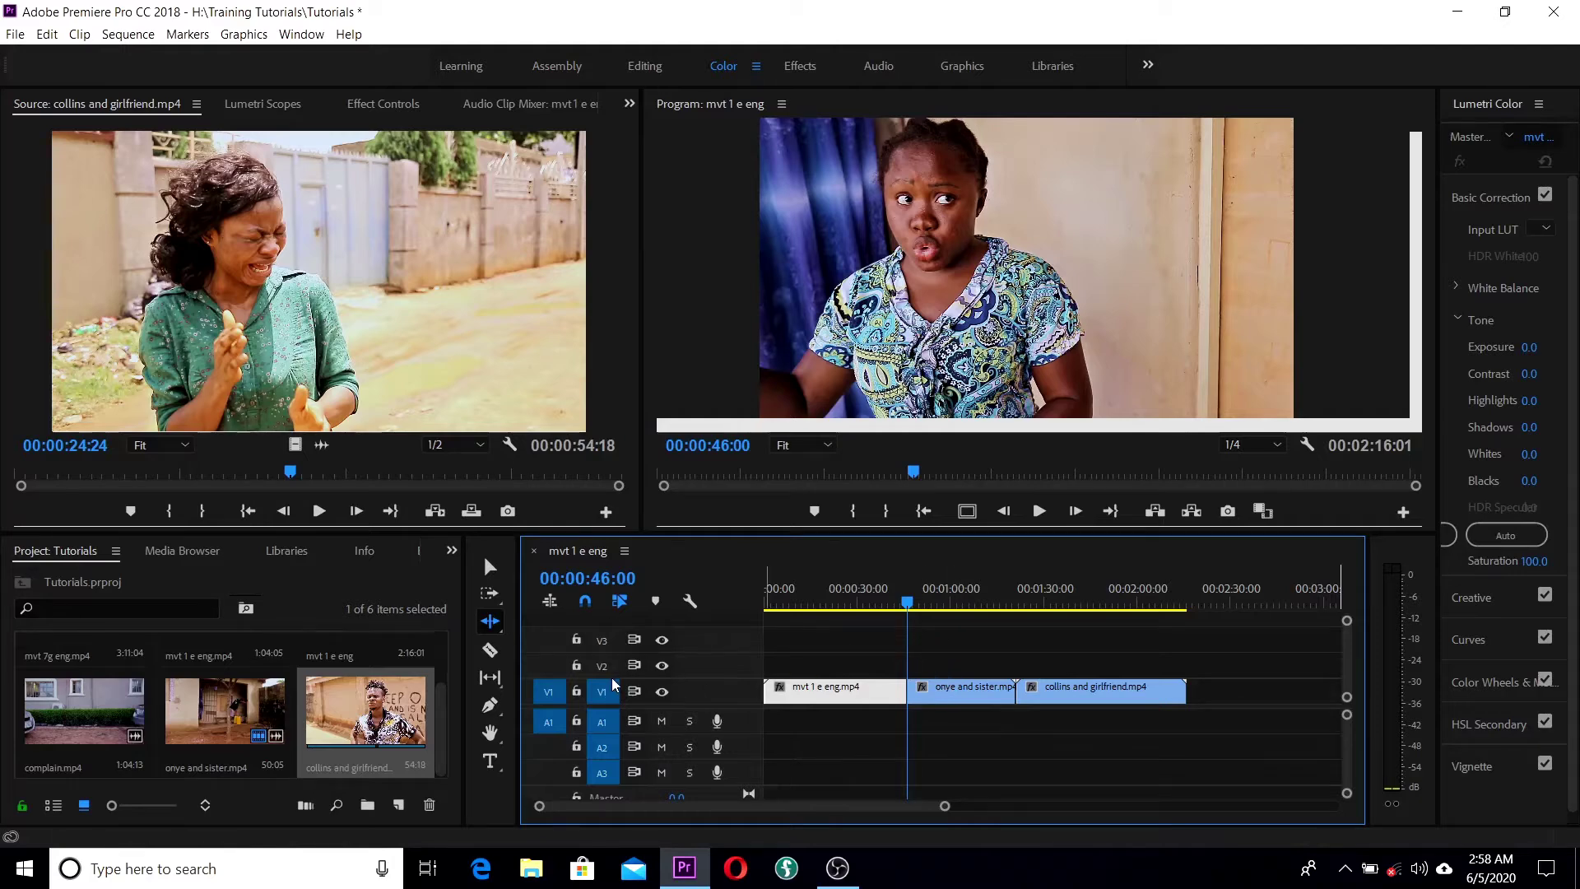
pyautogui.moveTo(907, 602); pyautogui.dragTo(1113, 614)
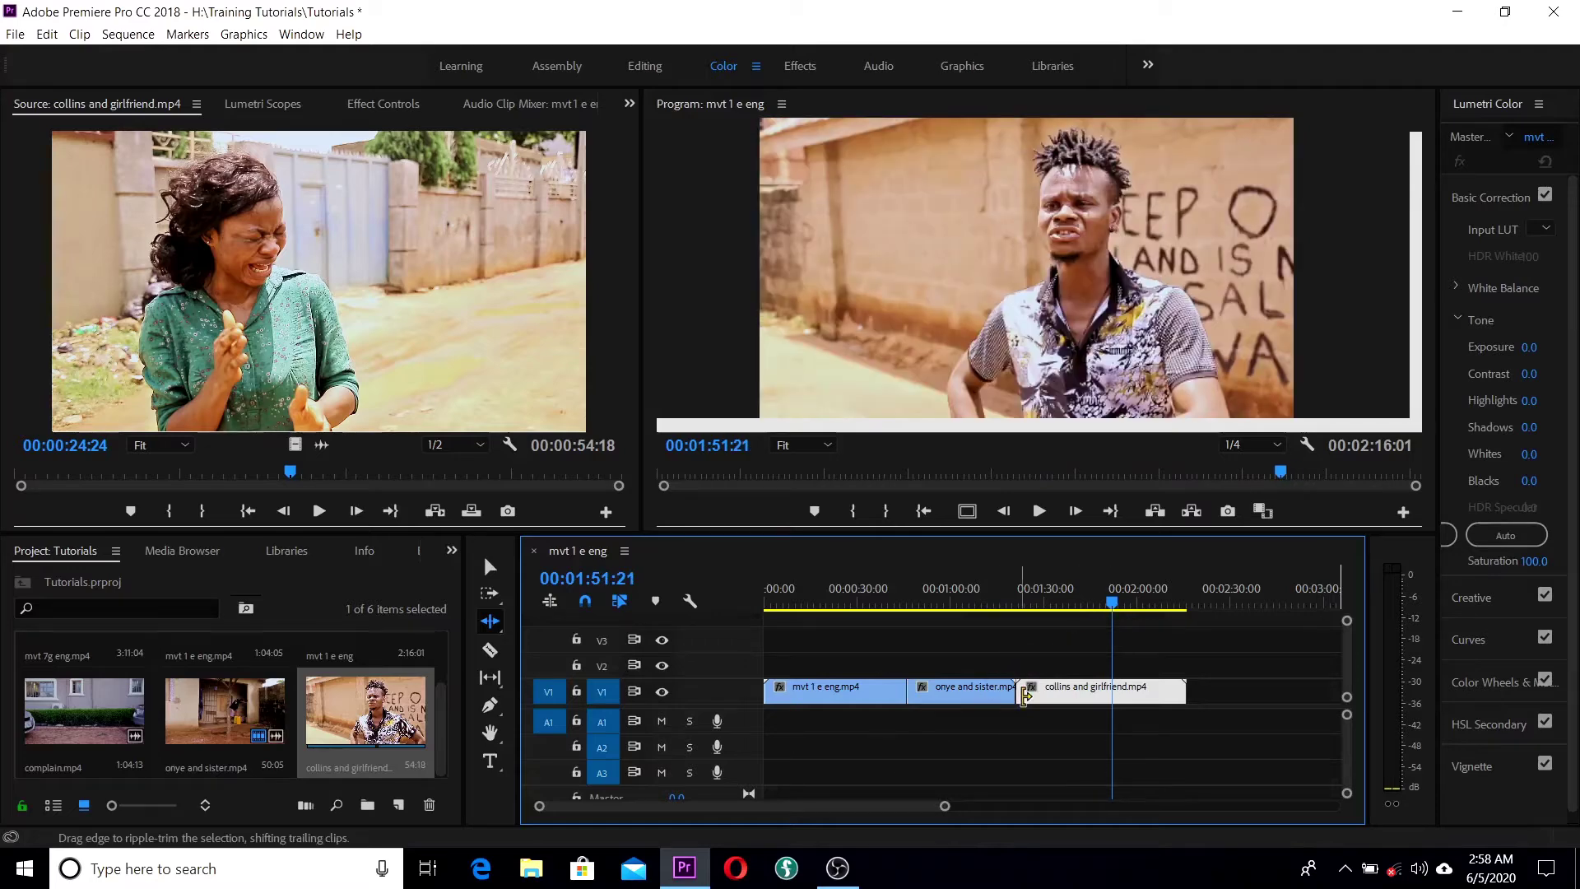
pyautogui.moveTo(1025, 696); pyautogui.dragTo(1113, 695)
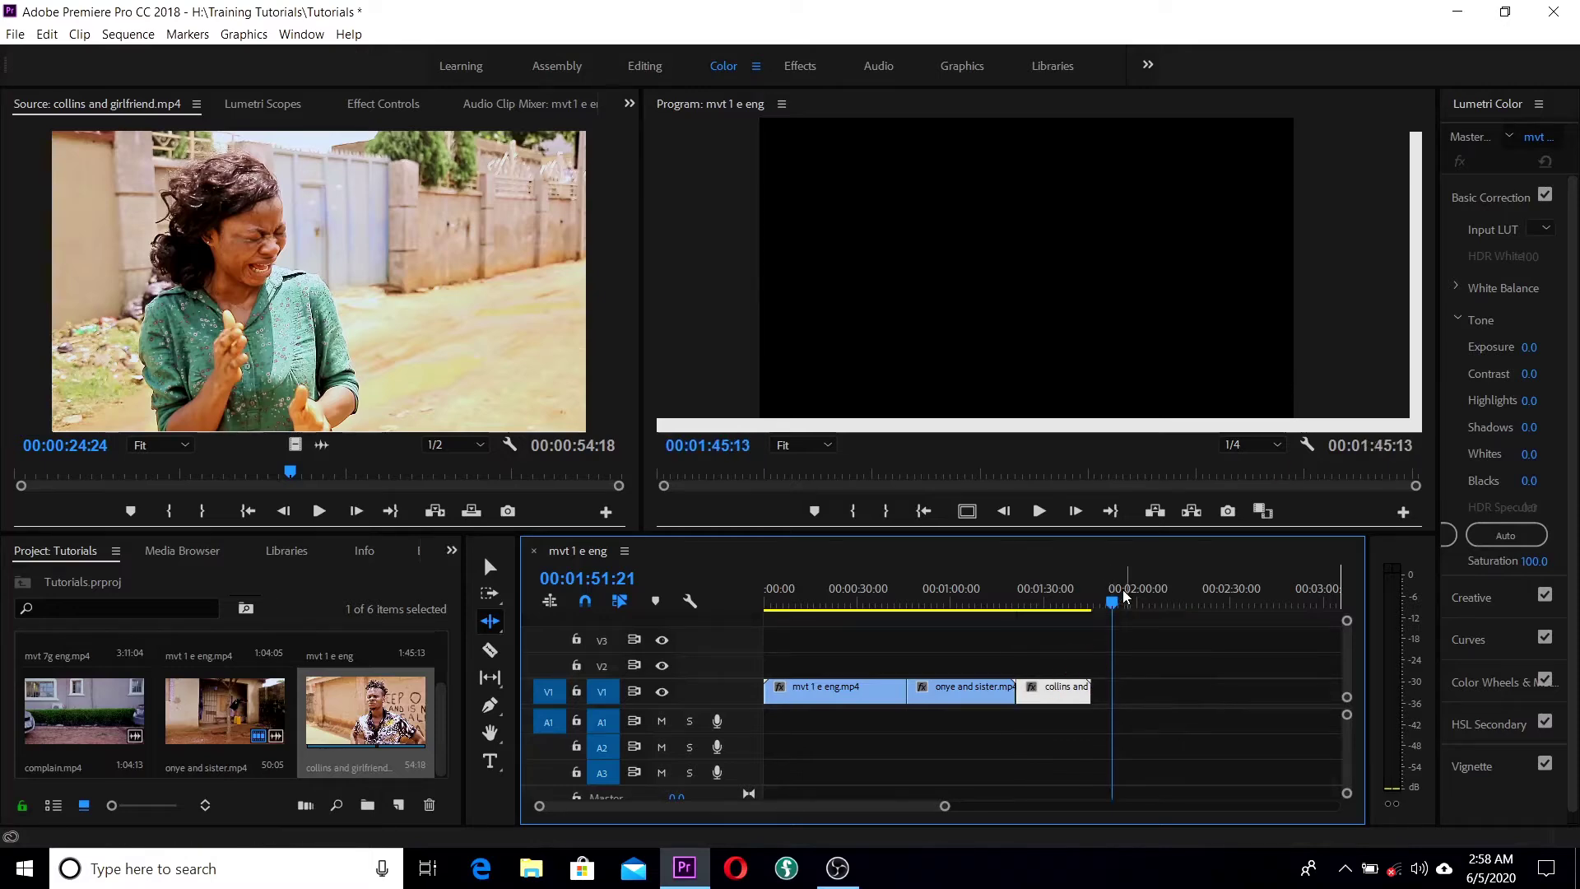
pyautogui.moveTo(1122, 589); pyautogui.dragTo(1019, 610)
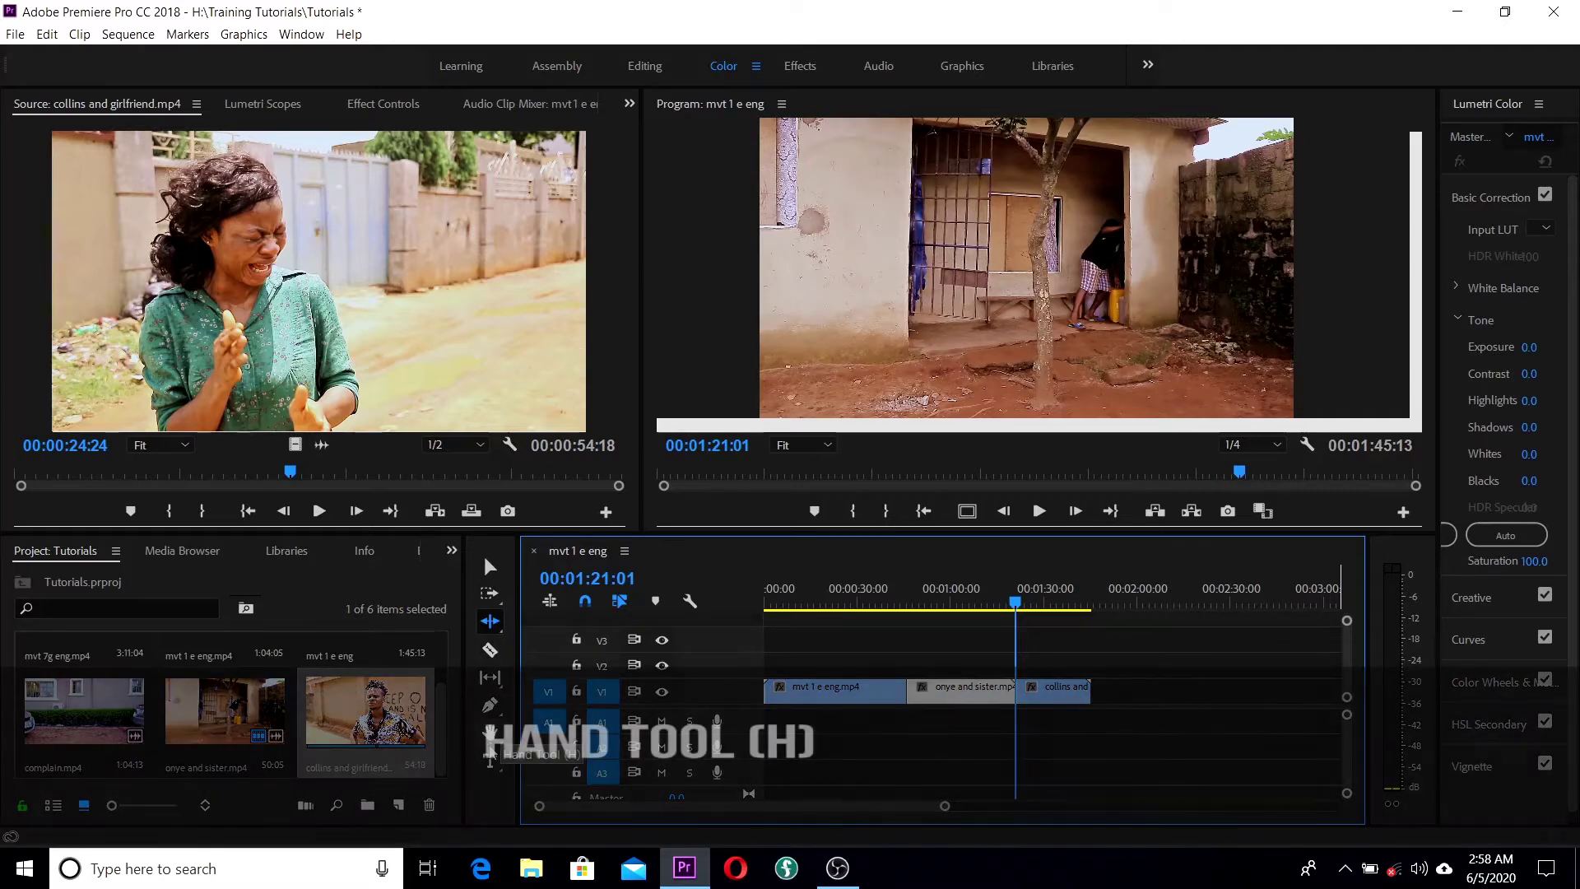
# Return the playhead to 00:00:00:00 and pan along the timeline with the Hand tool, ending back at the sequence start.
pyautogui.click(490, 730)
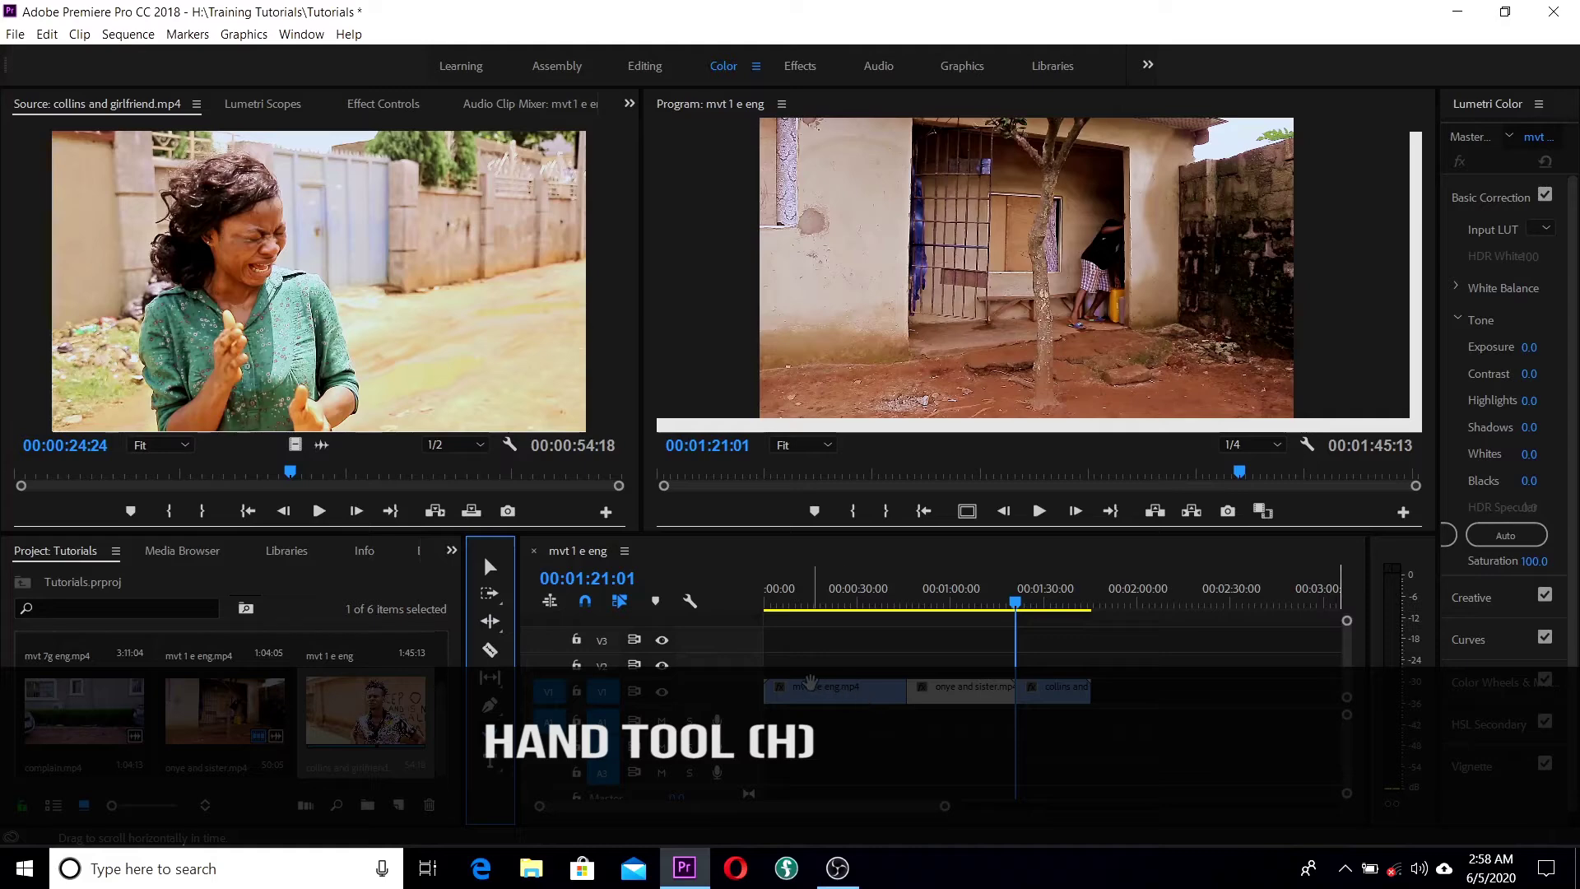
pyautogui.moveTo(811, 682); pyautogui.dragTo(1110, 682)
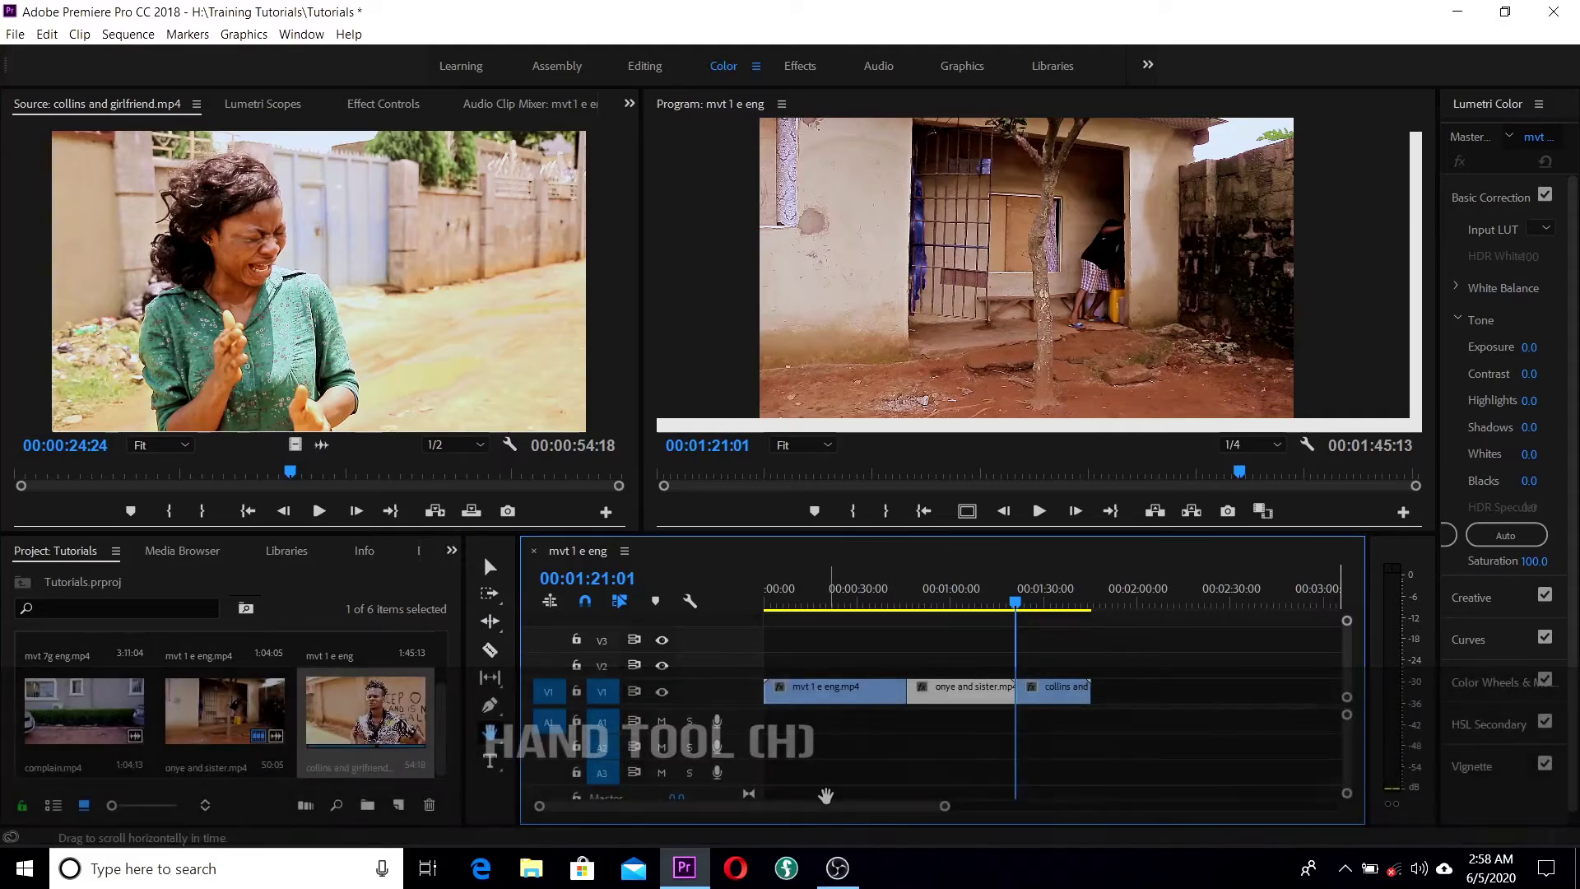
pyautogui.moveTo(819, 806); pyautogui.dragTo(718, 816)
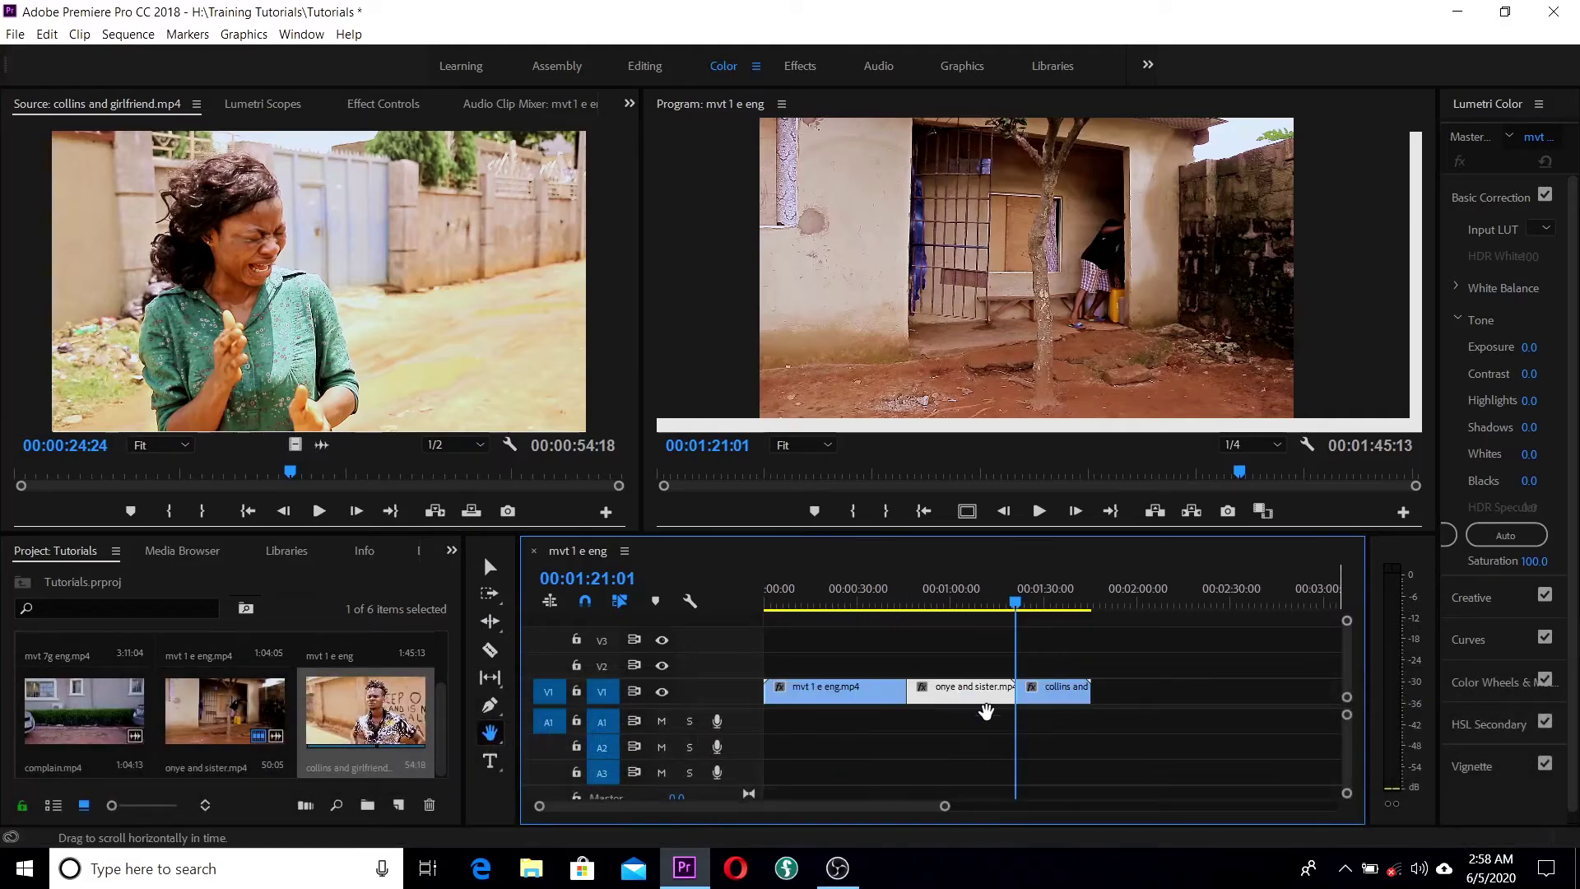
pyautogui.moveTo(1020, 609); pyautogui.dragTo(749, 639)
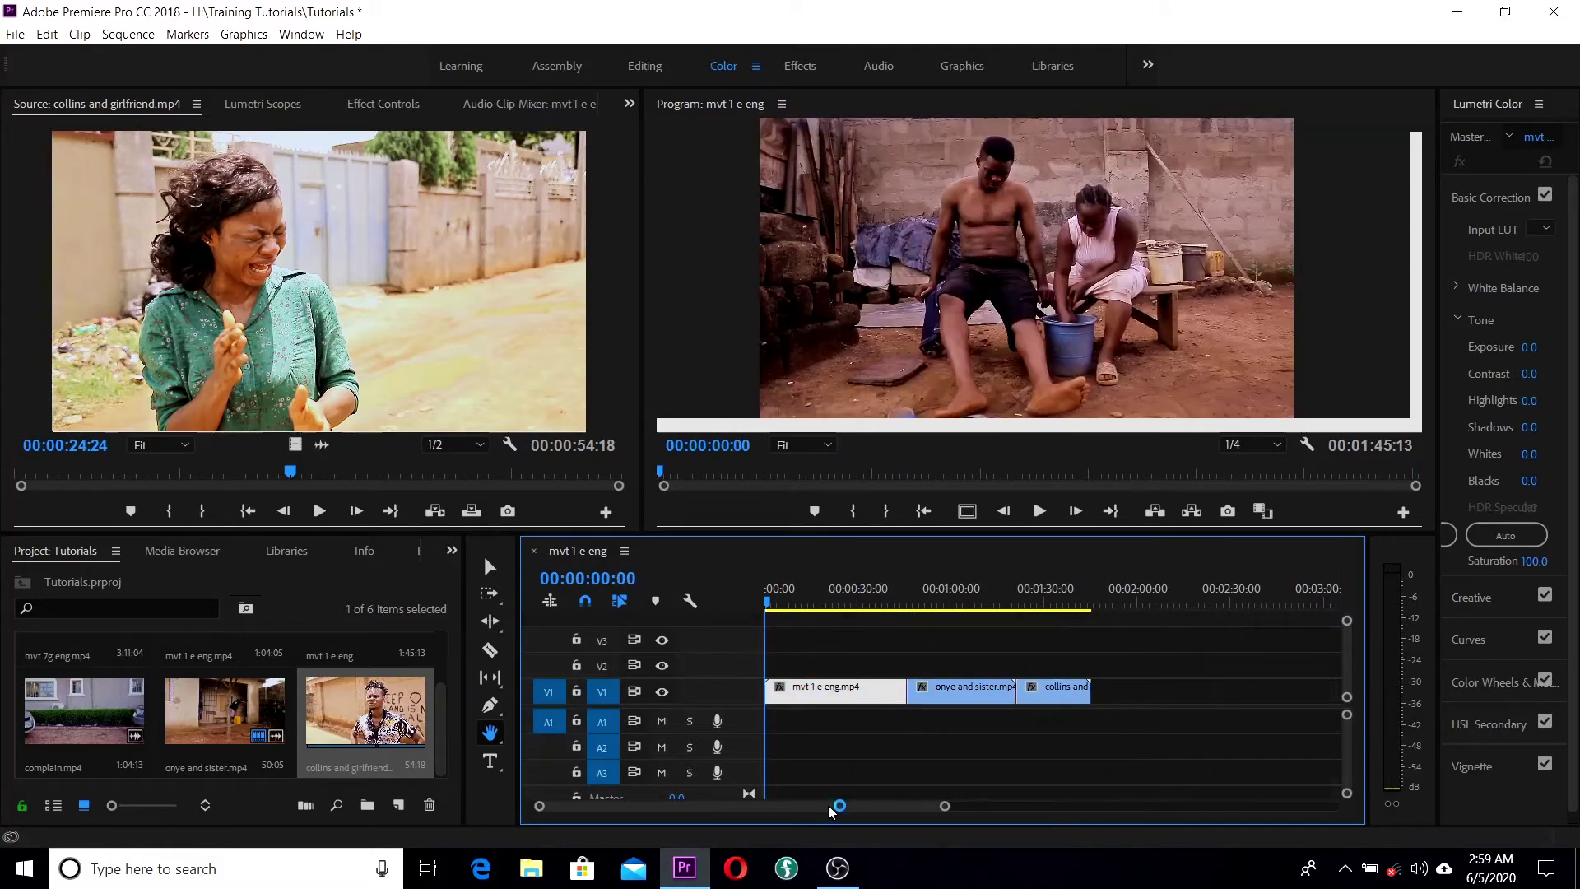
pyautogui.moveTo(828, 805); pyautogui.dragTo(708, 817)
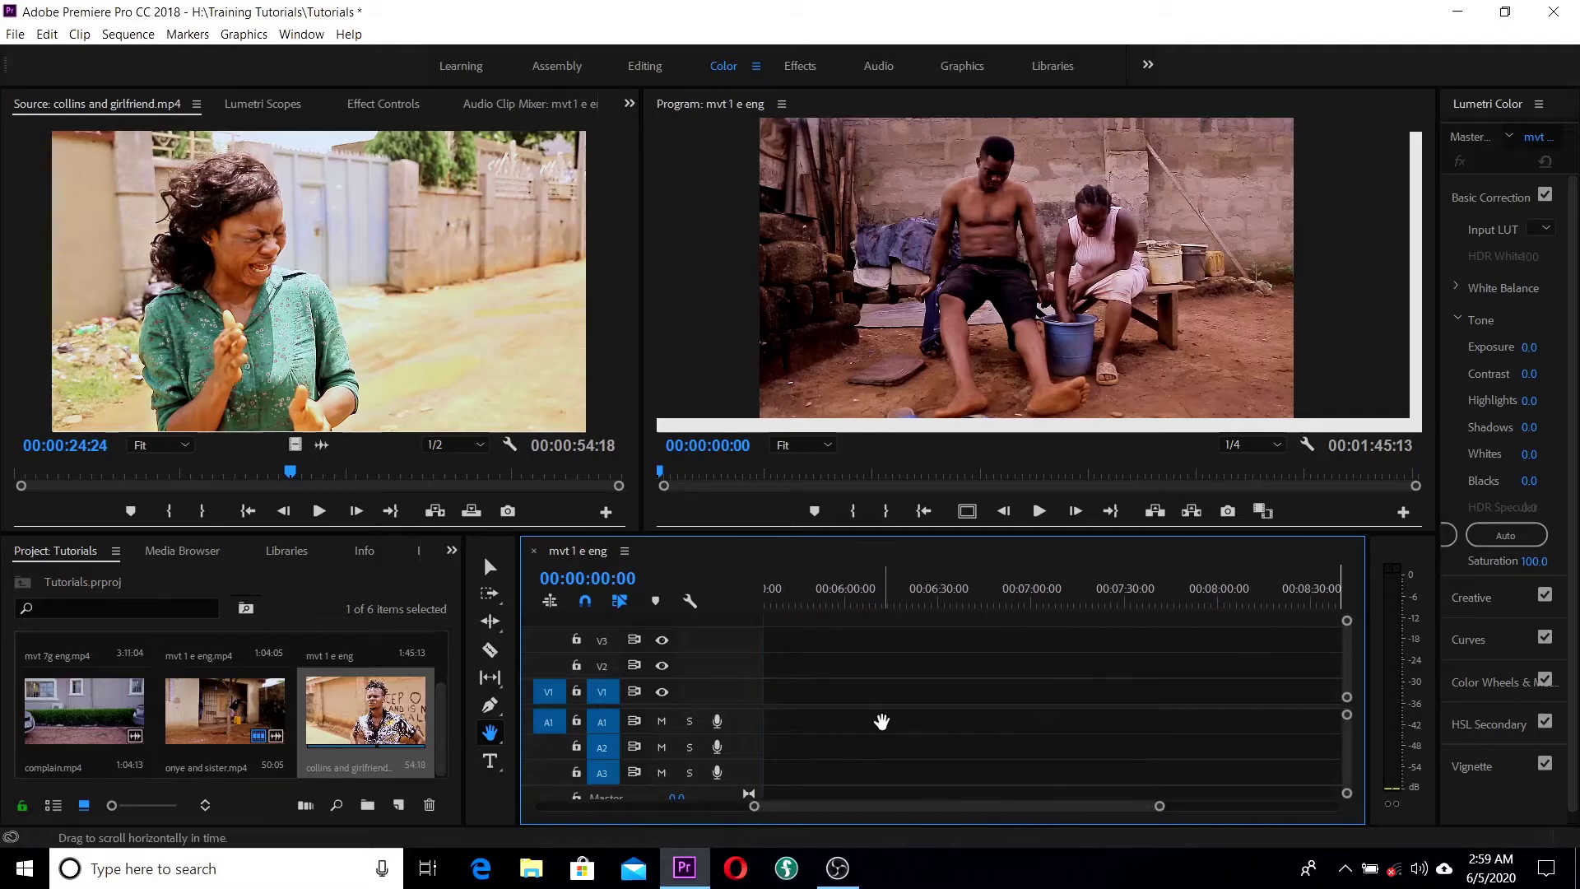
pyautogui.moveTo(1055, 723); pyautogui.dragTo(612, 680)
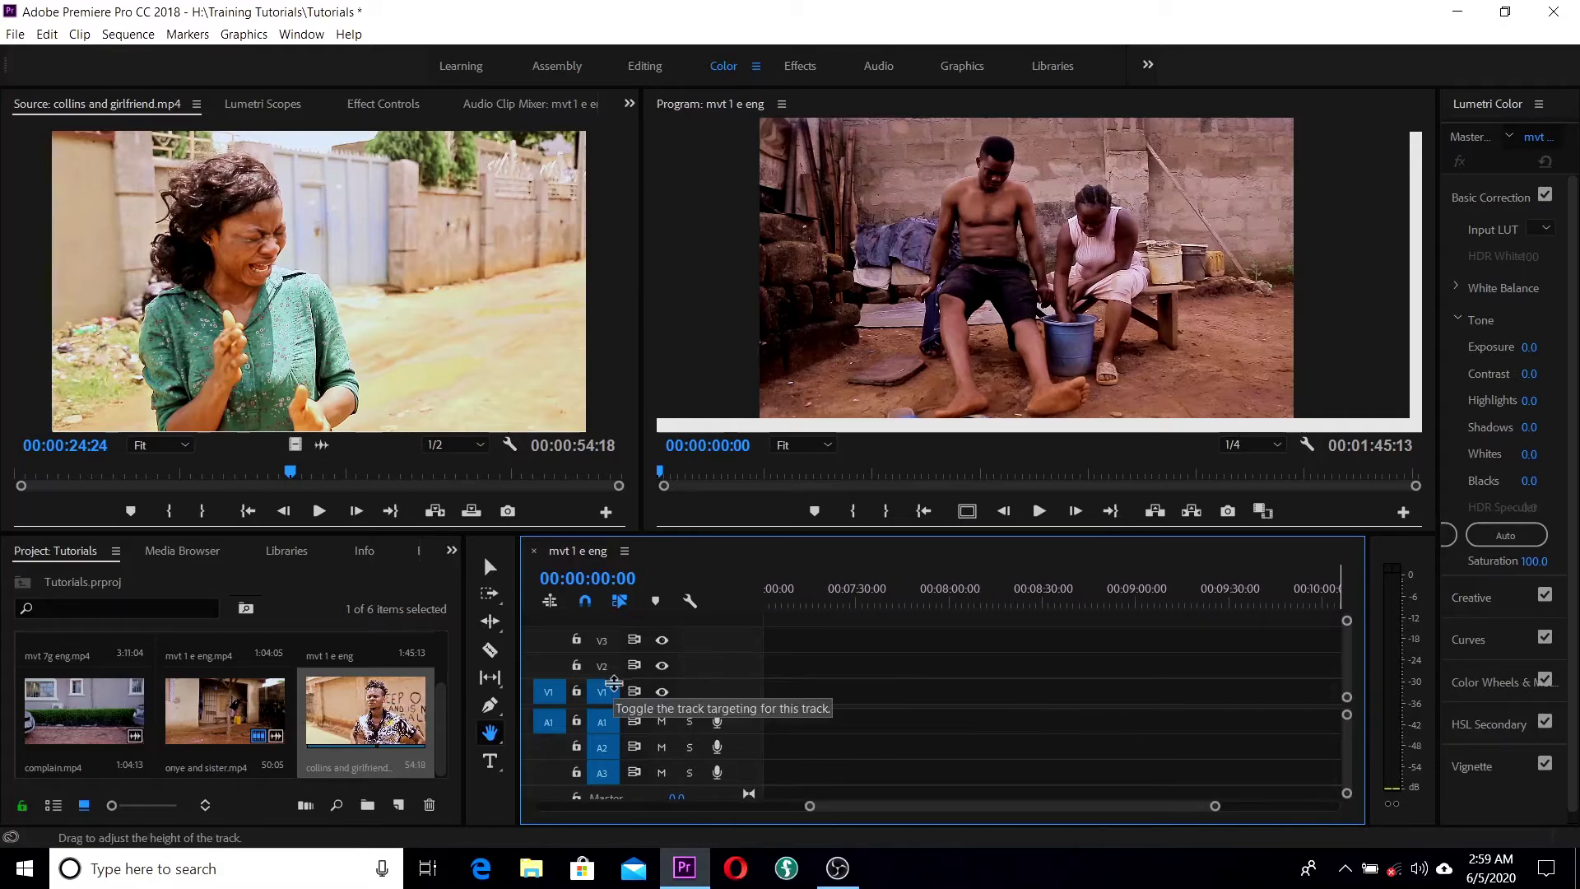
pyautogui.moveTo(844, 807); pyautogui.dragTo(548, 812)
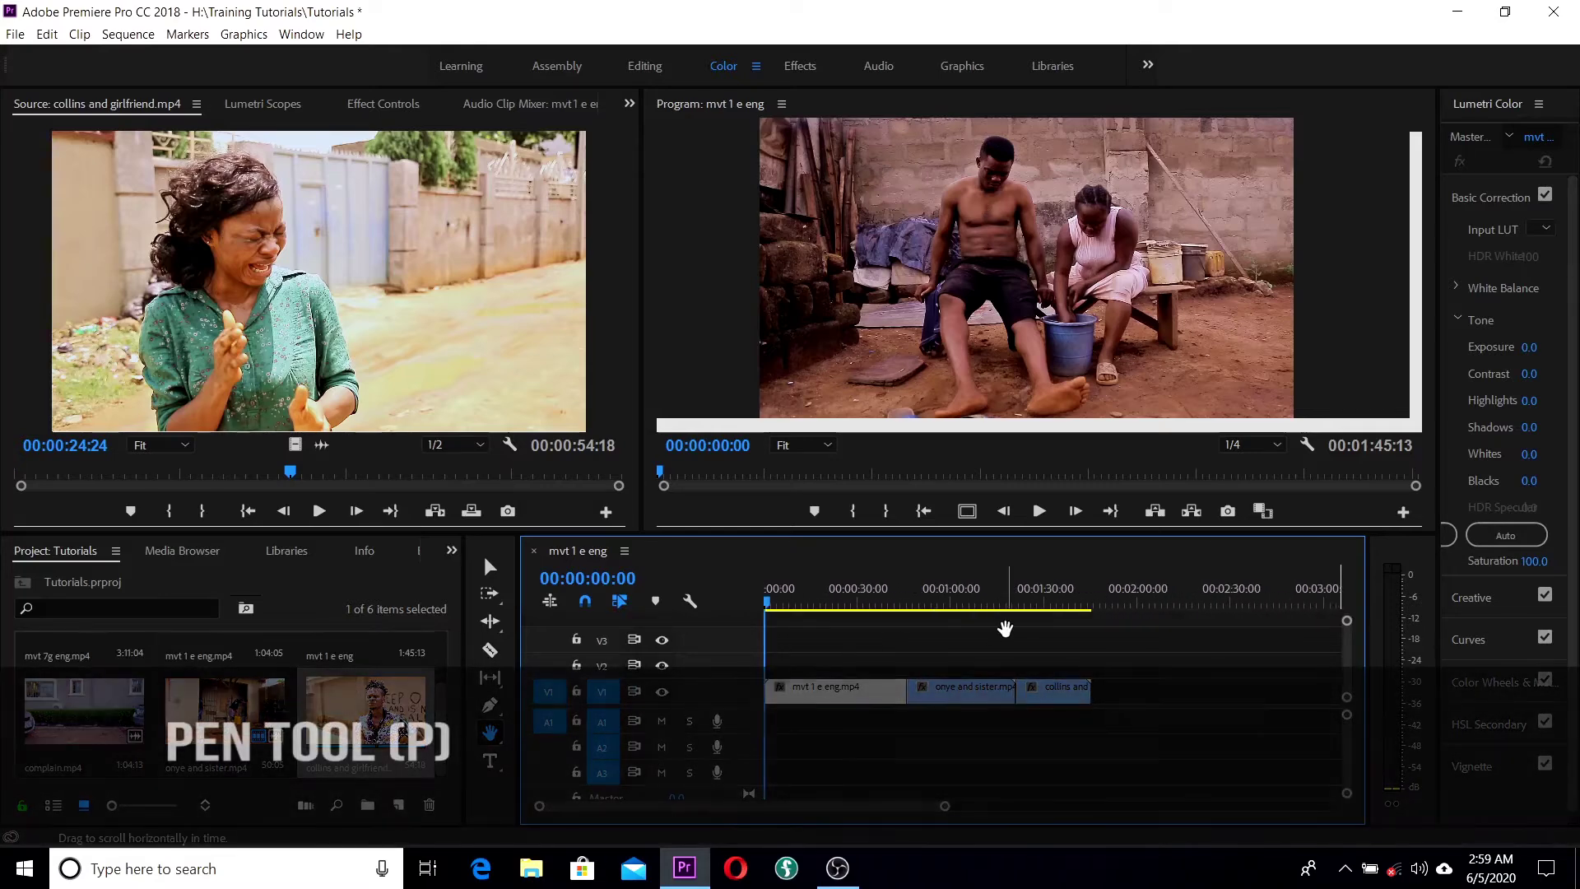
# Activate the Pen tool briefly, then switch to the Rate Stretch tool from the Ripple Edit tool group.
pyautogui.click(490, 705)
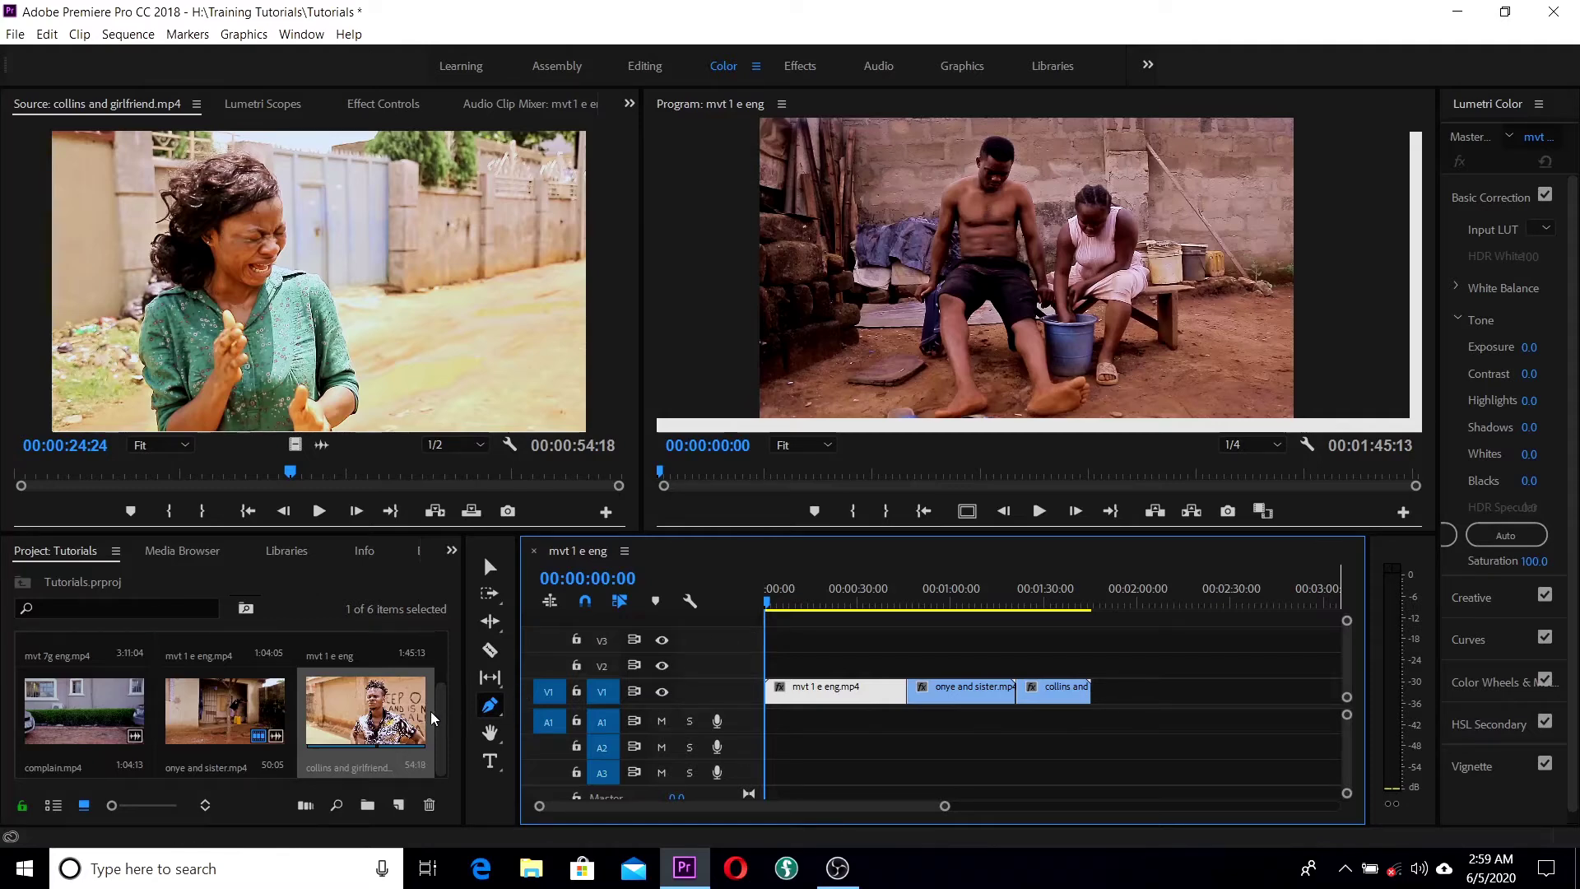
pyautogui.click(501, 633)
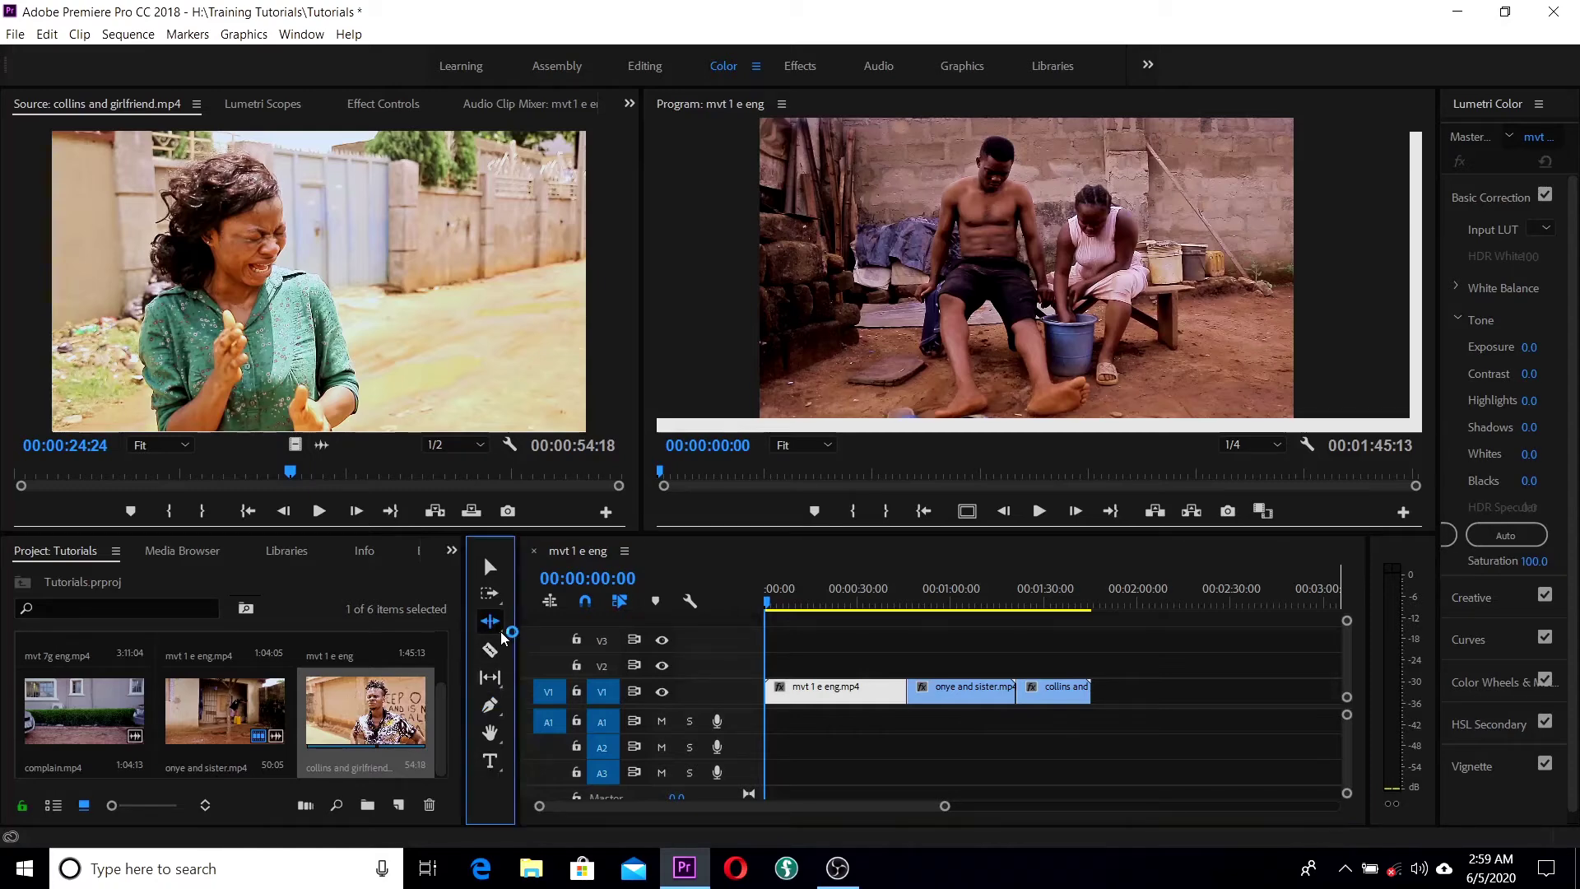
pyautogui.click(500, 634)
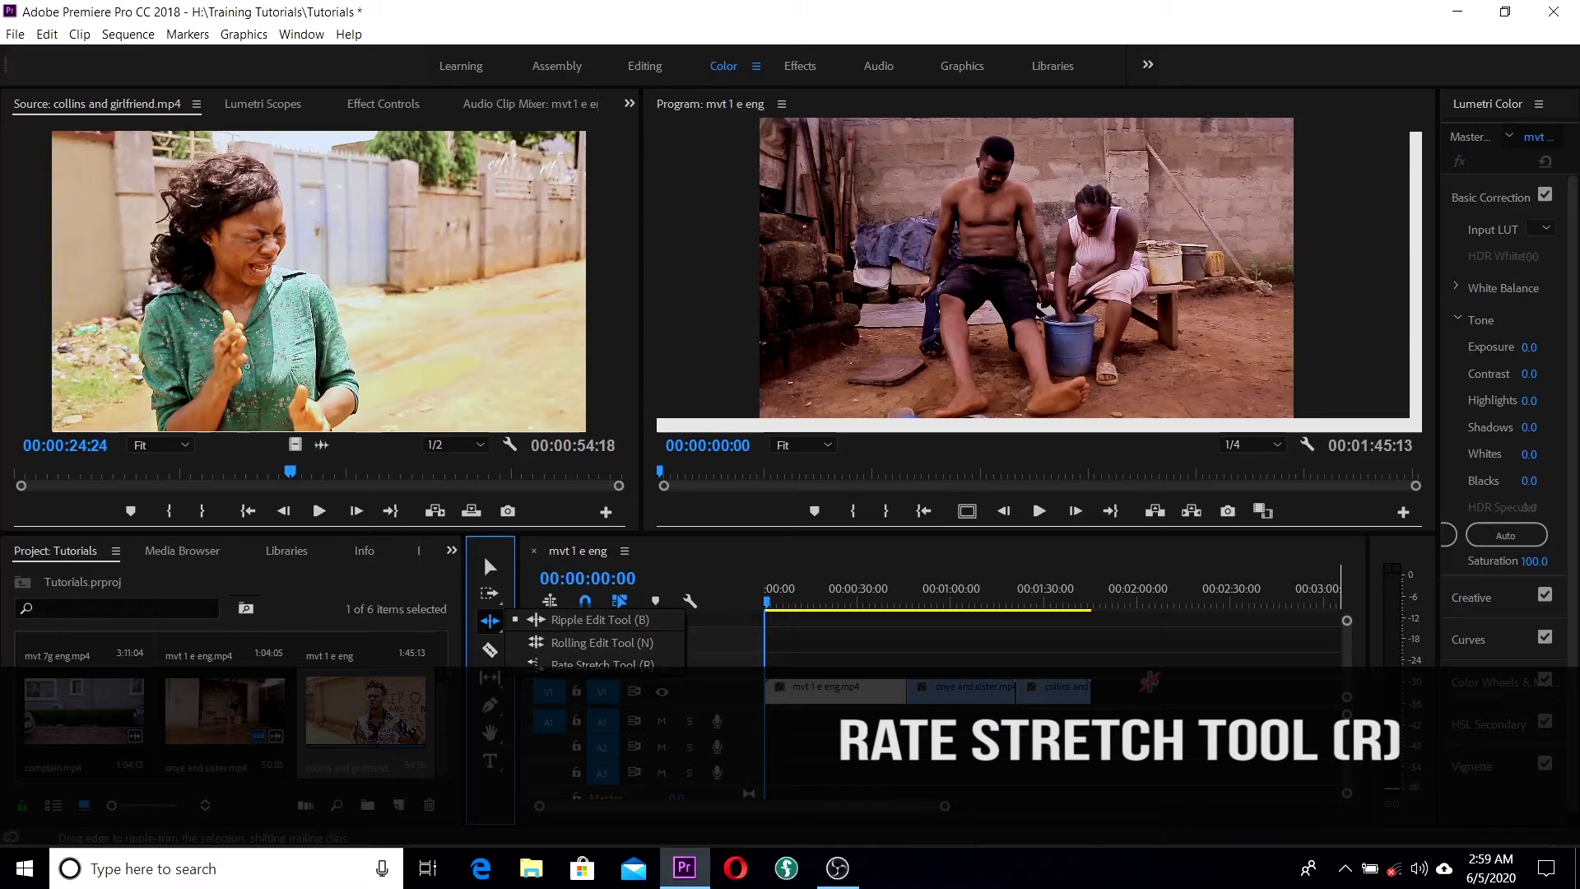
pyautogui.click(590, 668)
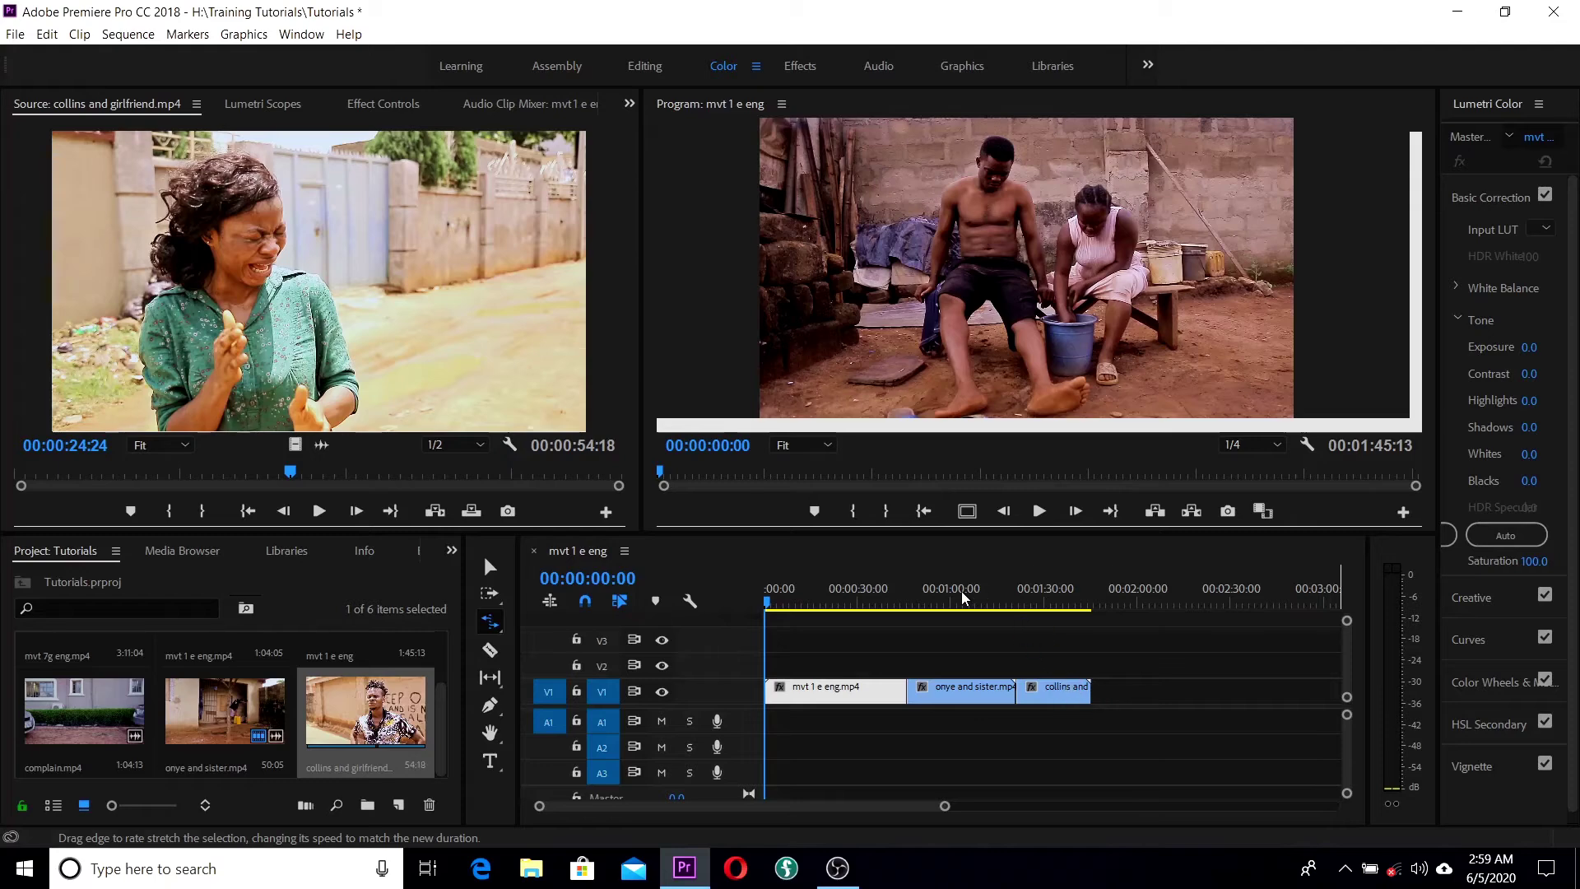
# Place the playhead at 00:01:37:23 and move collins and girlfriend.mp4 along V1 with the Selection tool to start at about 00:02:50.
pyautogui.click(925, 601)
pyautogui.moveTo(924, 600); pyautogui.dragTo(1068, 602)
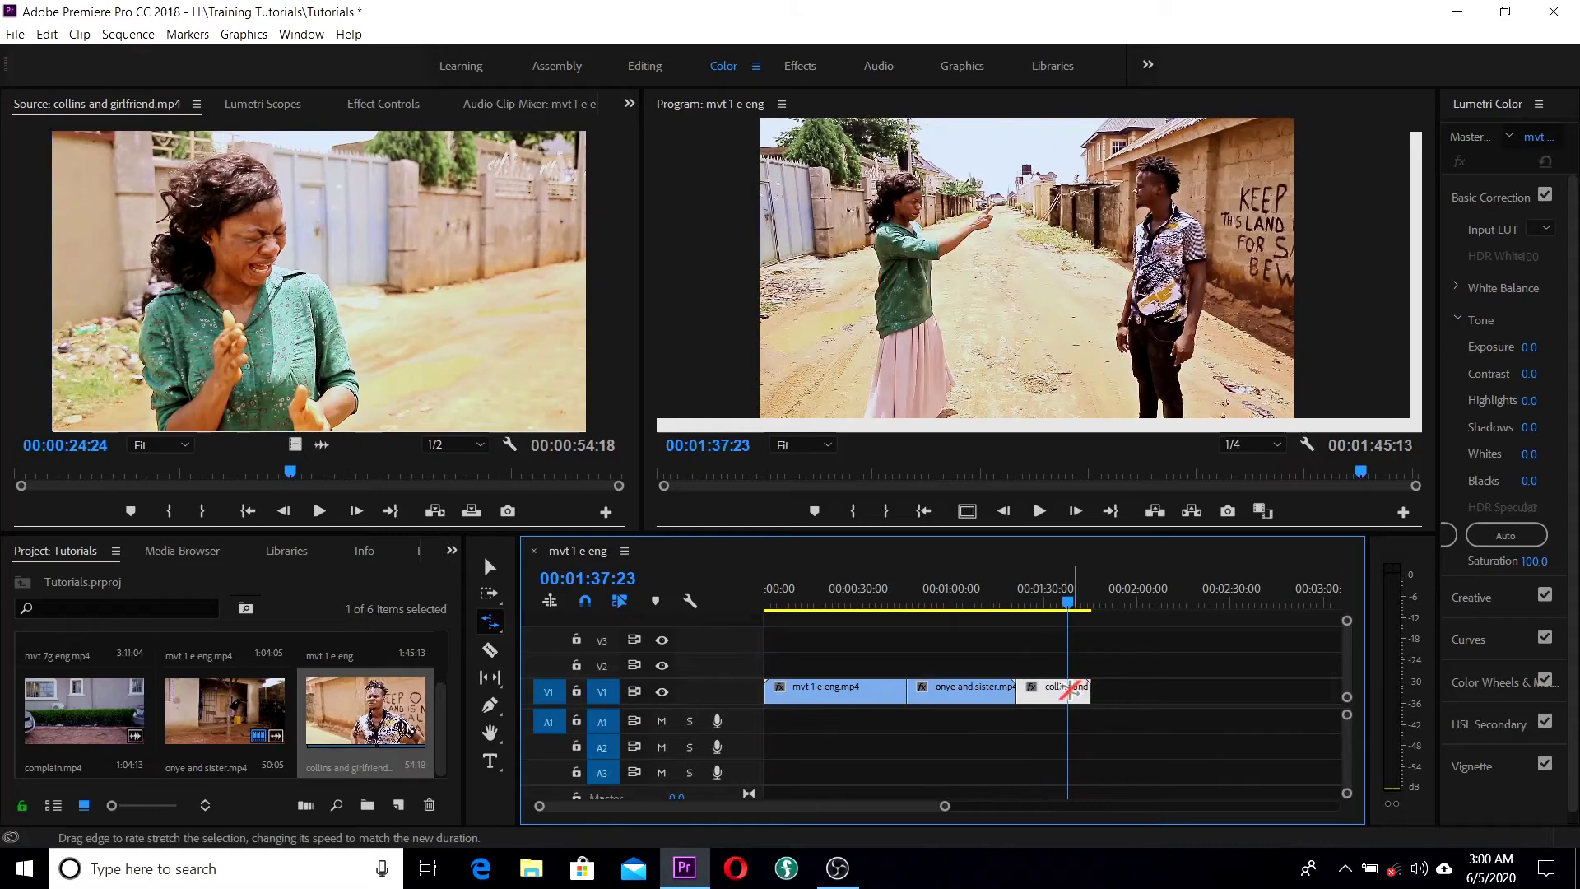
pyautogui.press('v')
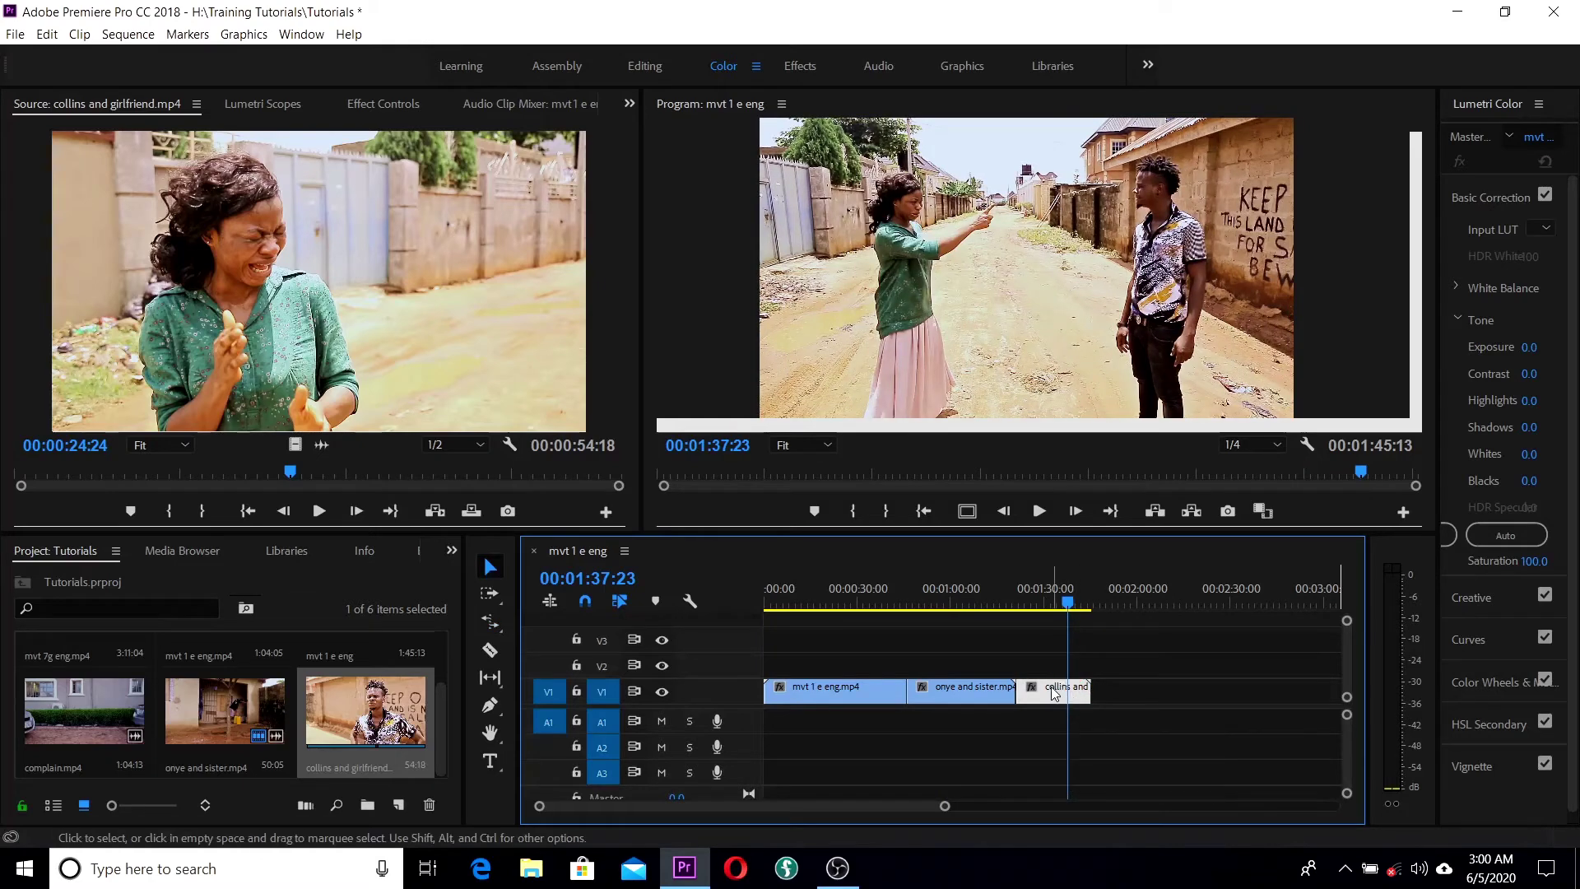
pyautogui.moveTo(1057, 691); pyautogui.dragTo(1314, 700)
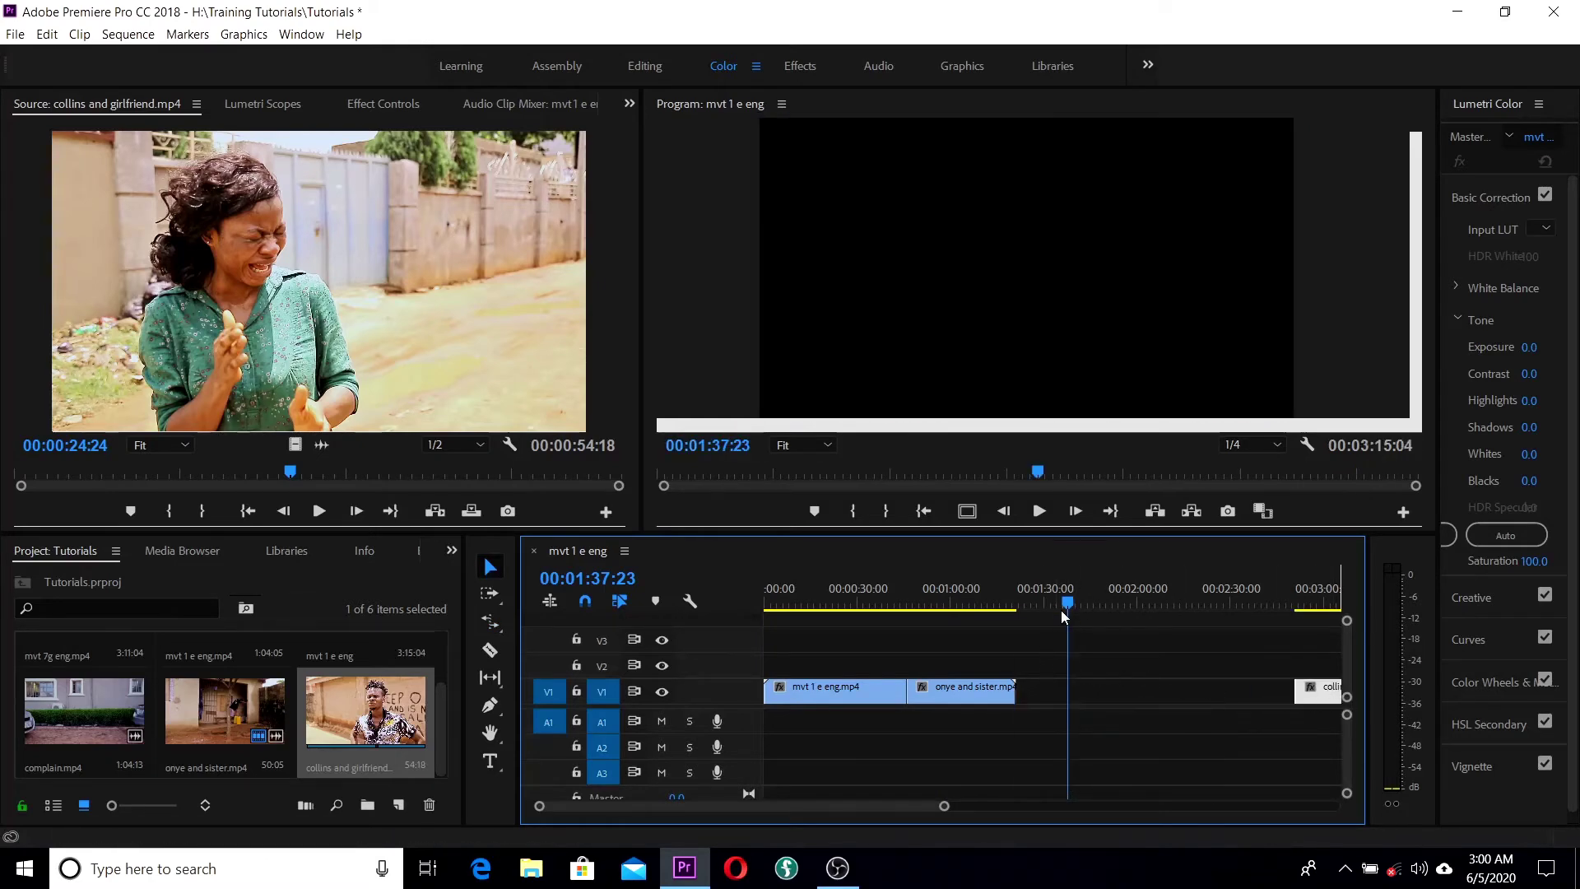
# Select onye and sister.mp4 on V1 and scrub through it, ending with the playhead at 00:01:07:04.
pyautogui.click(943, 601)
pyautogui.rightClick(968, 691)
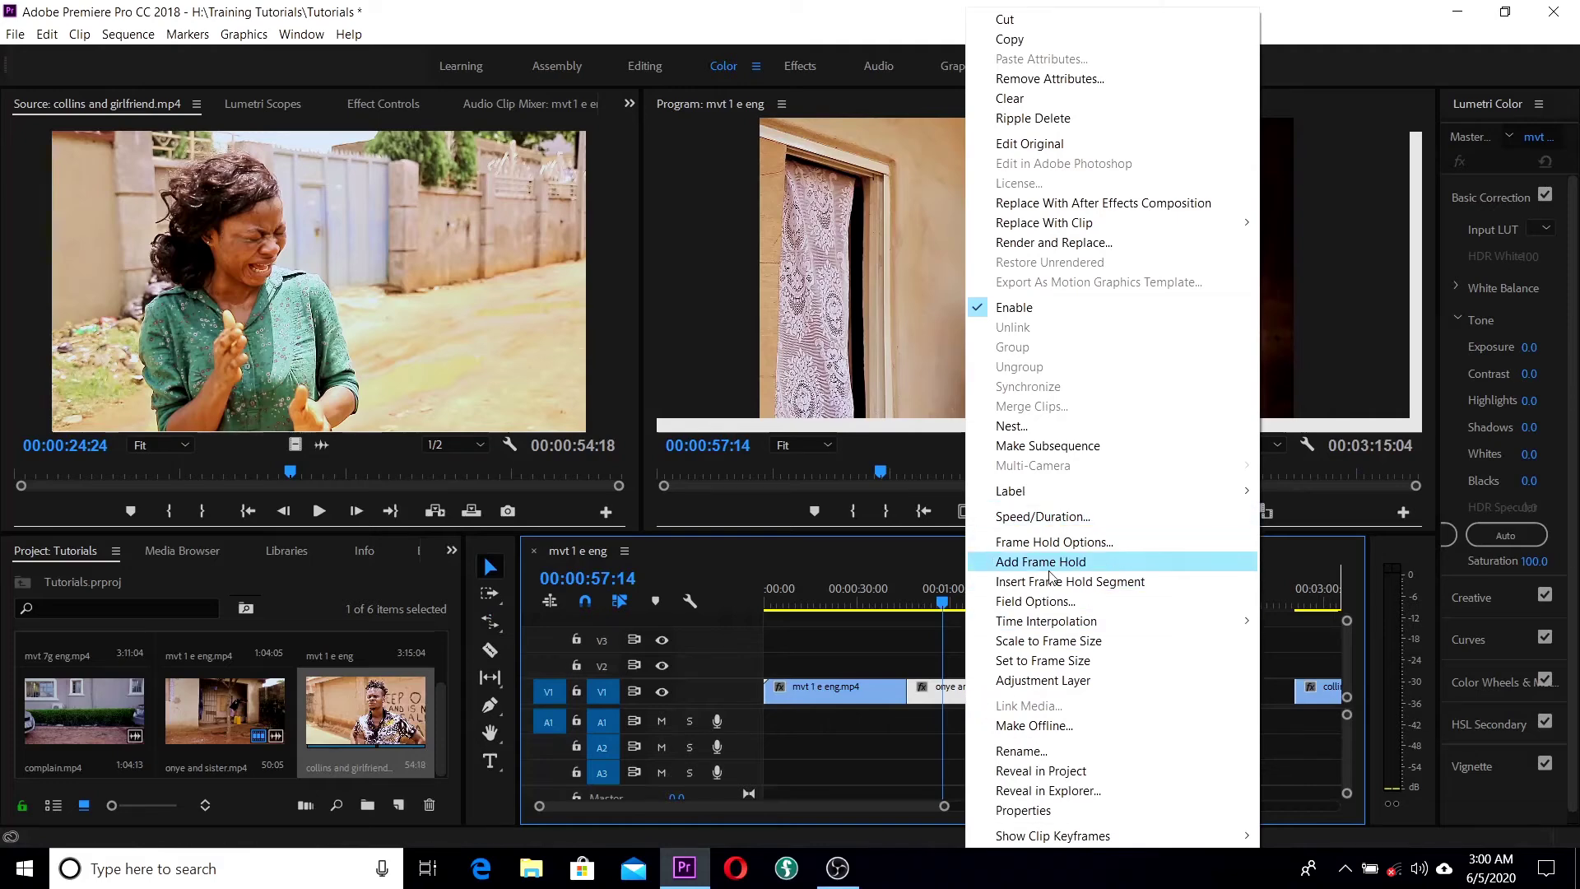
pyautogui.click(929, 640)
pyautogui.moveTo(943, 608); pyautogui.dragTo(946, 644)
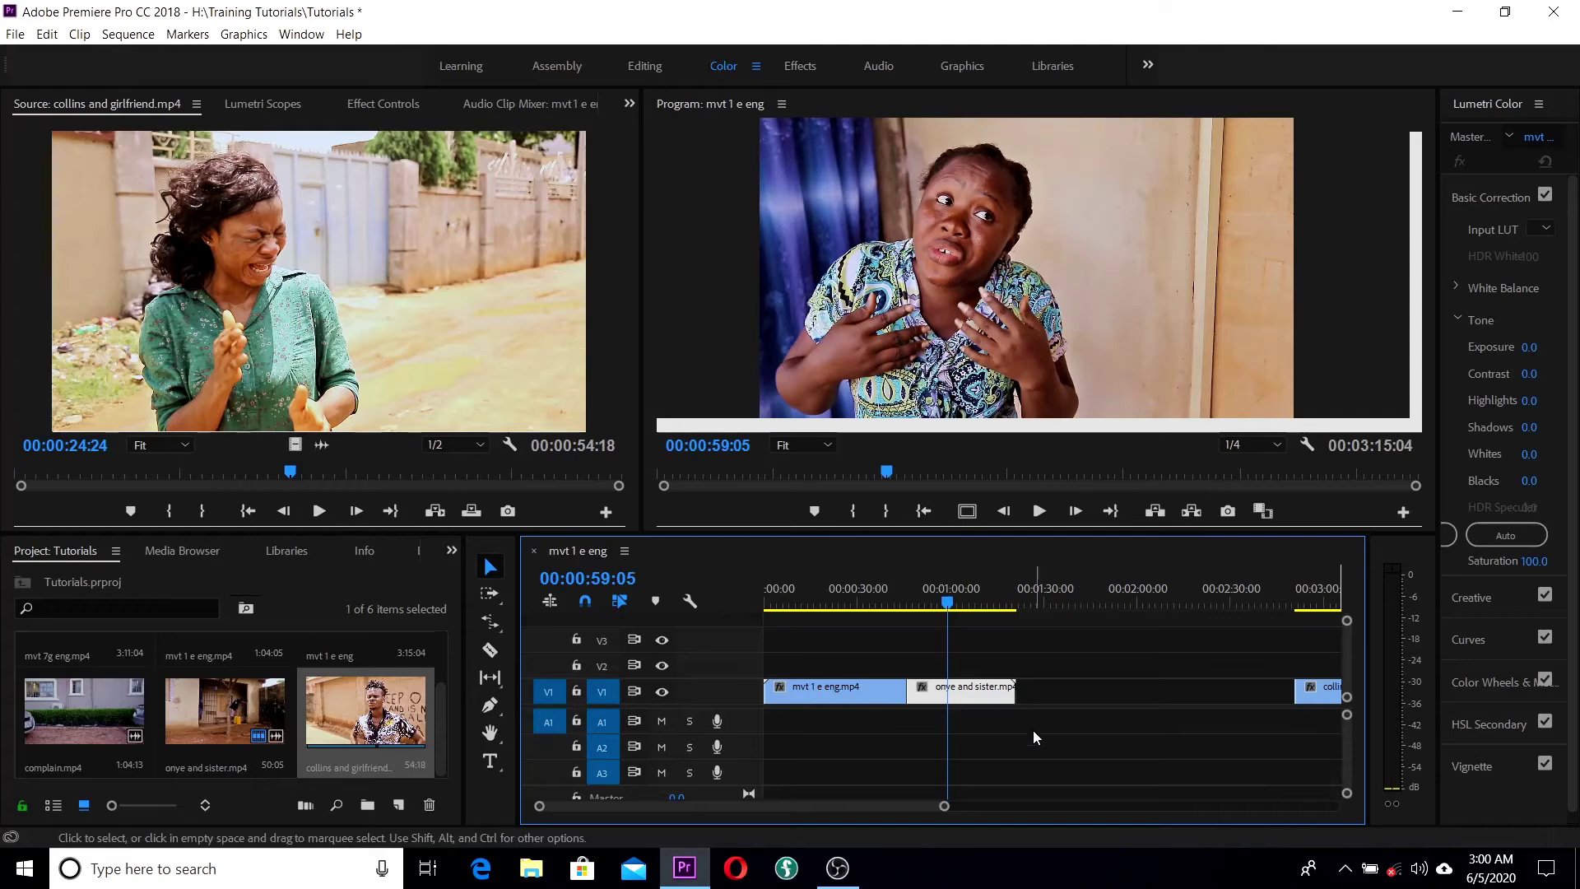
pyautogui.moveTo(943, 605); pyautogui.dragTo(972, 605)
# Rate-stretch onye and sister.mp4 to 58.75% speed so it spans about 00:01:00 to 00:02:00, and play it from 00:01:12:11.
pyautogui.click(493, 627)
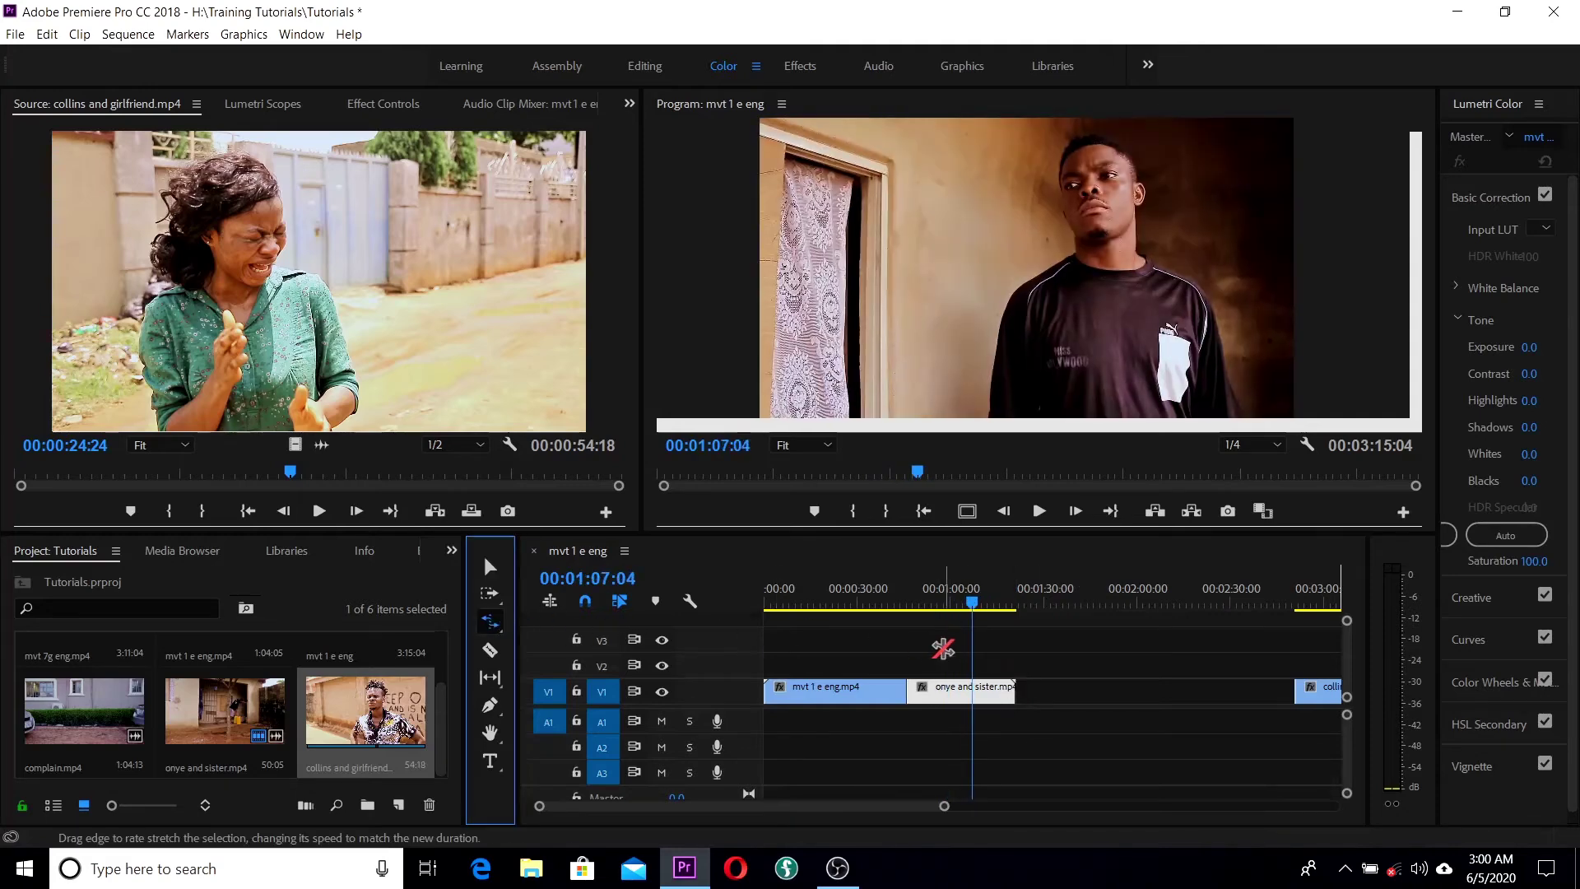
pyautogui.moveTo(1020, 694); pyautogui.dragTo(950, 694)
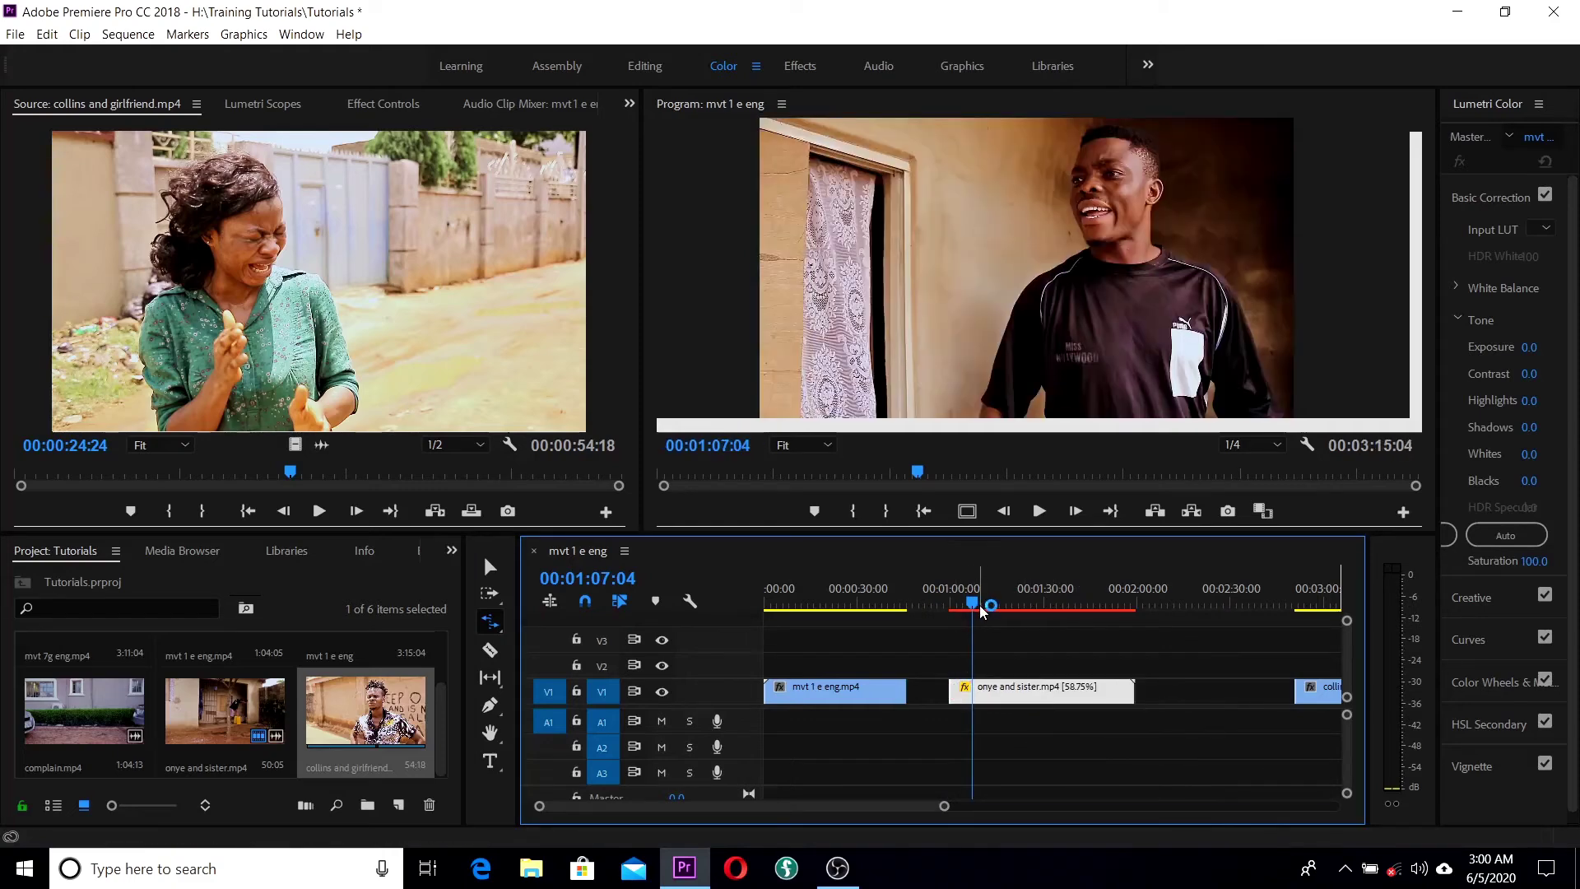
pyautogui.moveTo(973, 601)
pyautogui.mouseDown()
pyautogui.moveTo(1015, 607)
pyautogui.moveTo(989, 618)
pyautogui.mouseUp()
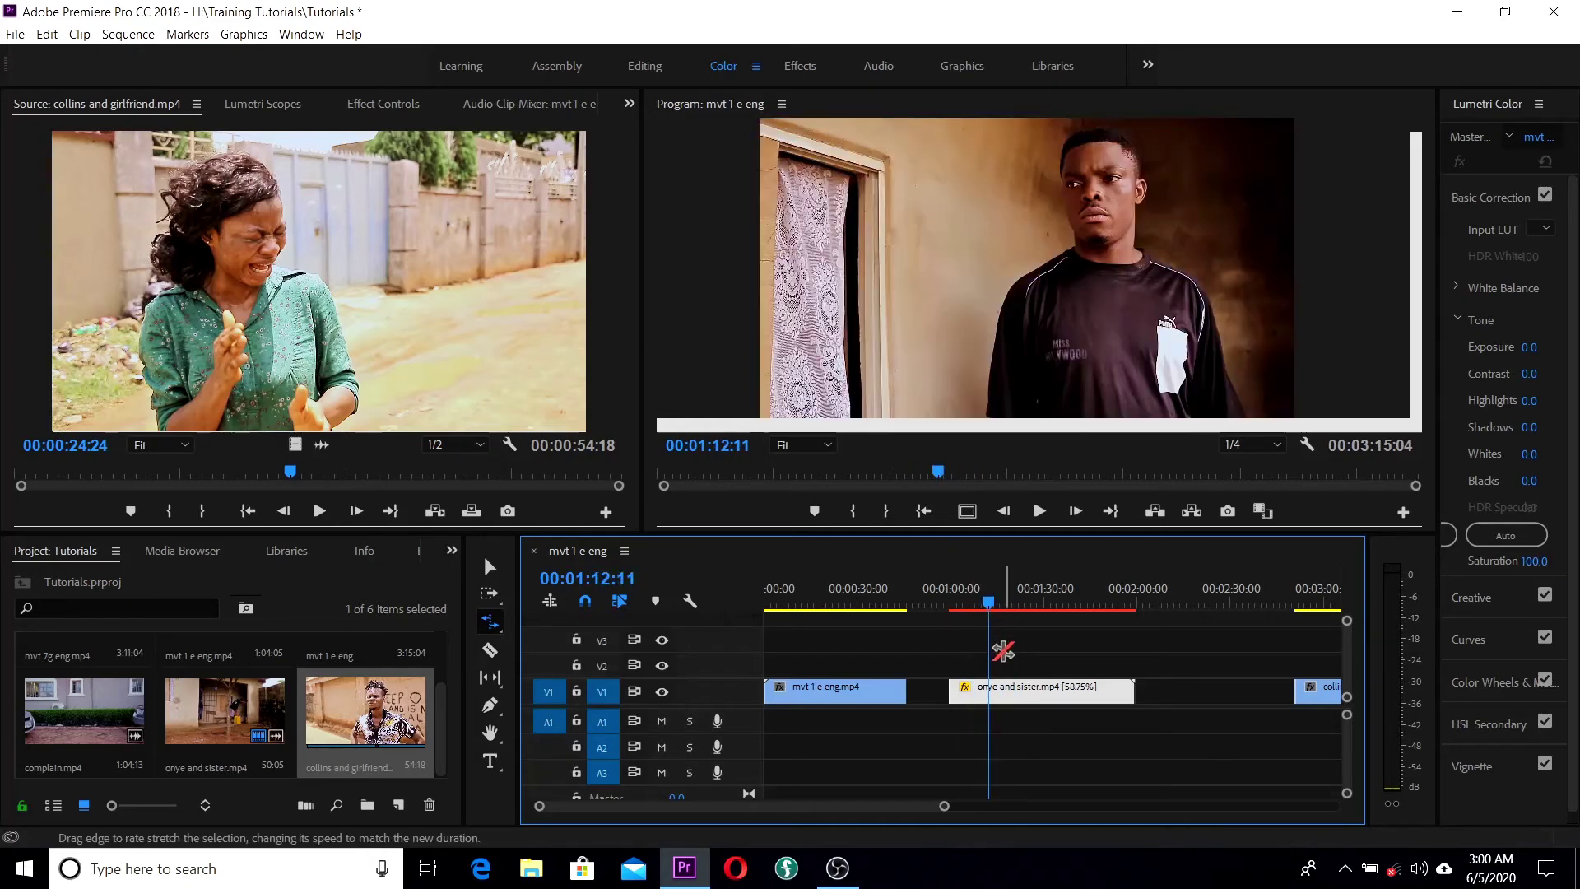
pyautogui.press('space')
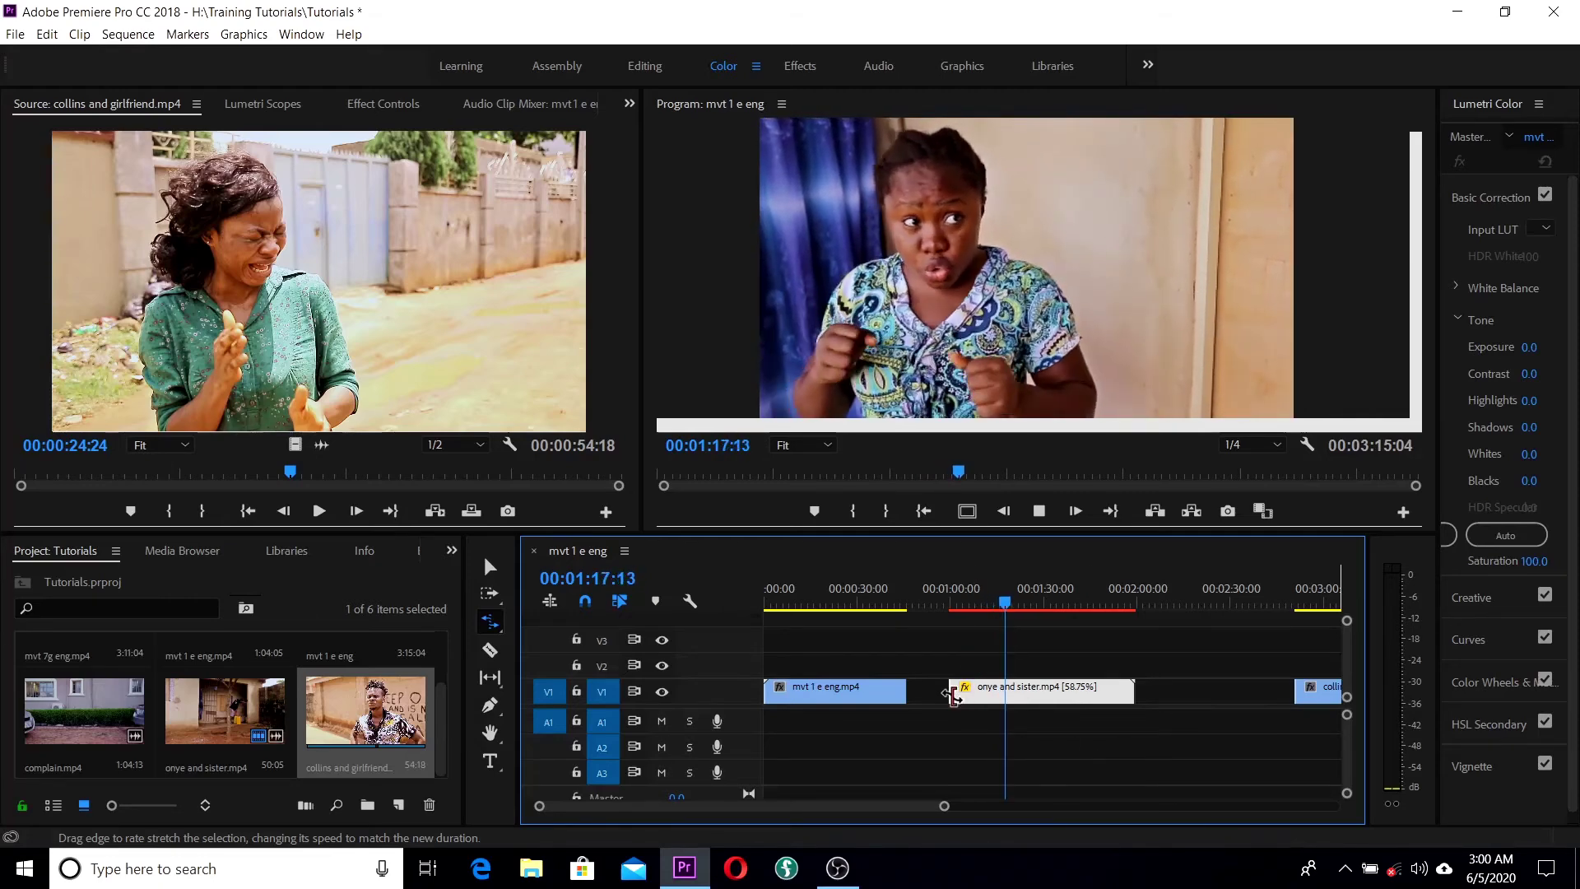
# Rate-stretch the start of onye and sister.mp4 to 00:01:36:15 for 153.03% speed, and return the playhead to 00:00:08:15 after playback.
pyautogui.moveTo(957, 690); pyautogui.dragTo(1064, 689)
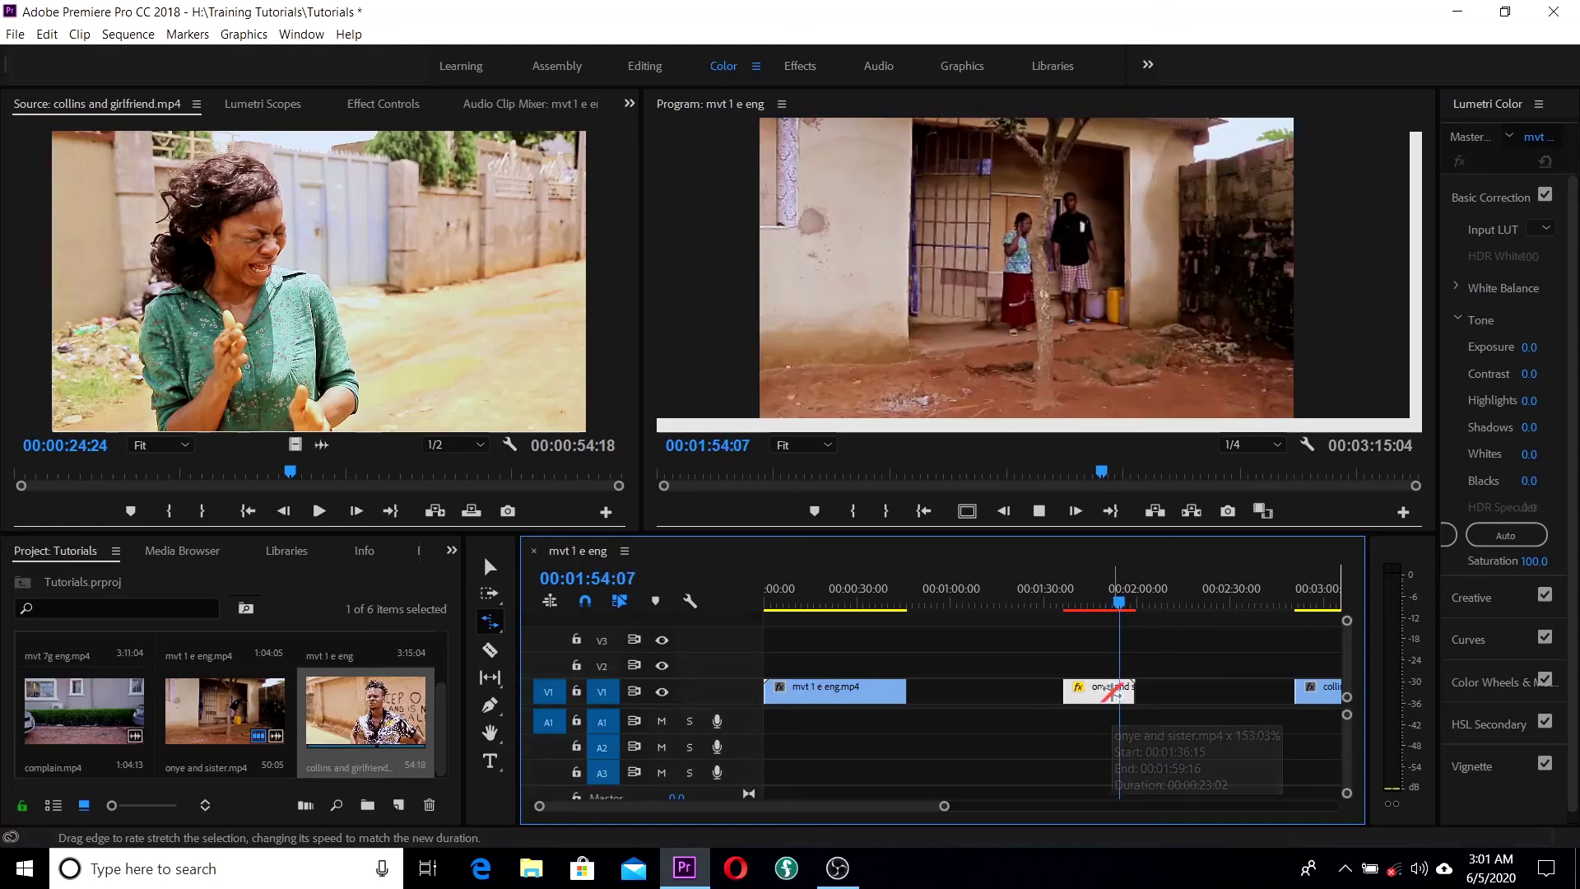
pyautogui.press('space')
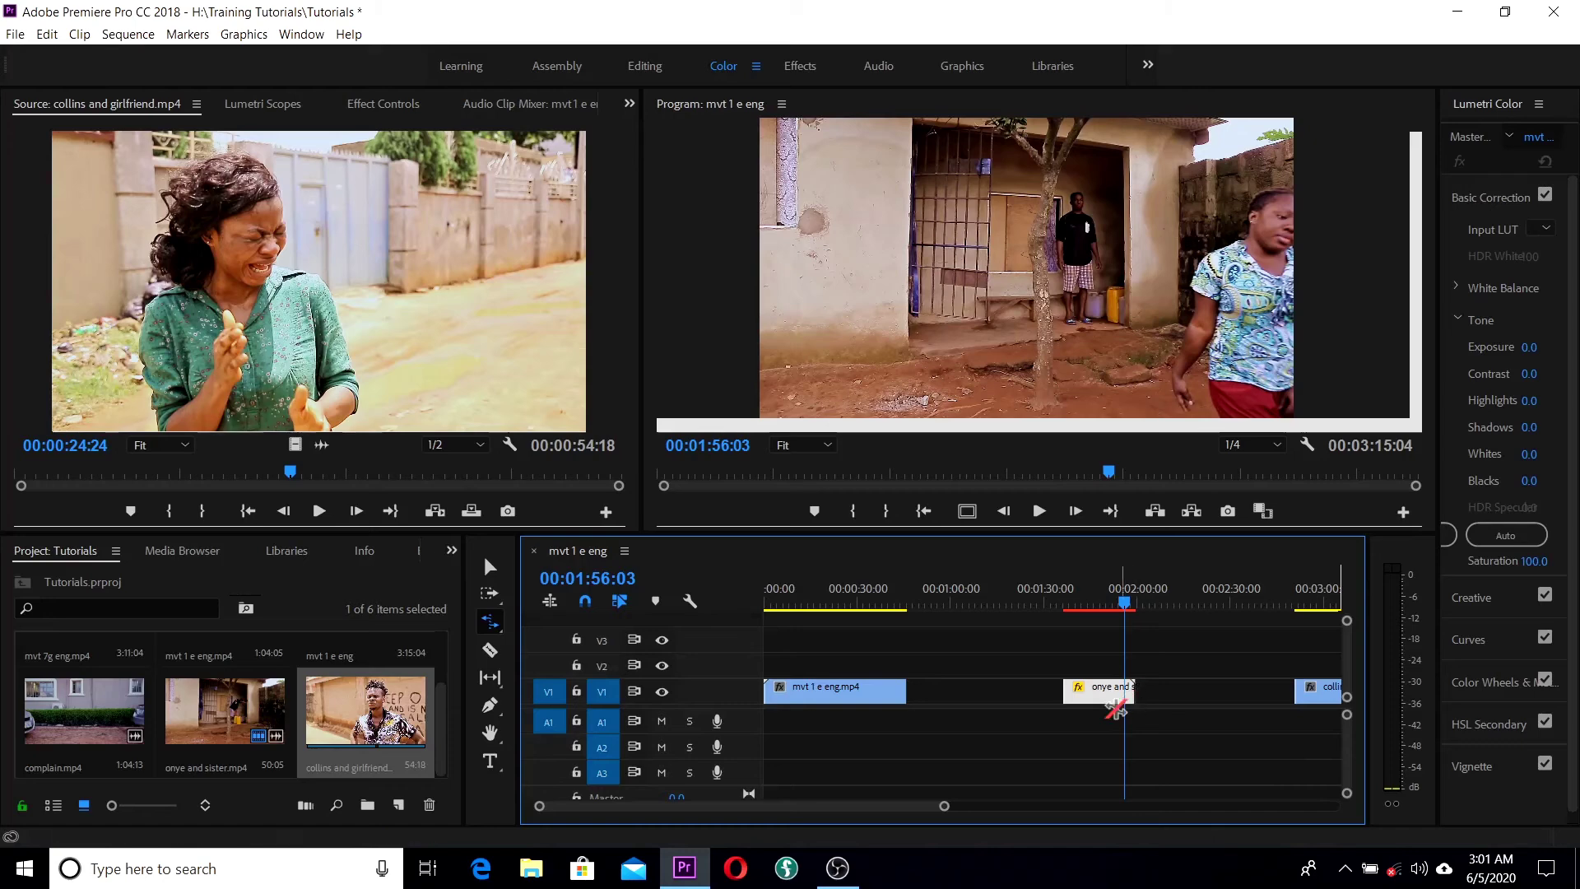
pyautogui.moveTo(1126, 604); pyautogui.dragTo(793, 628)
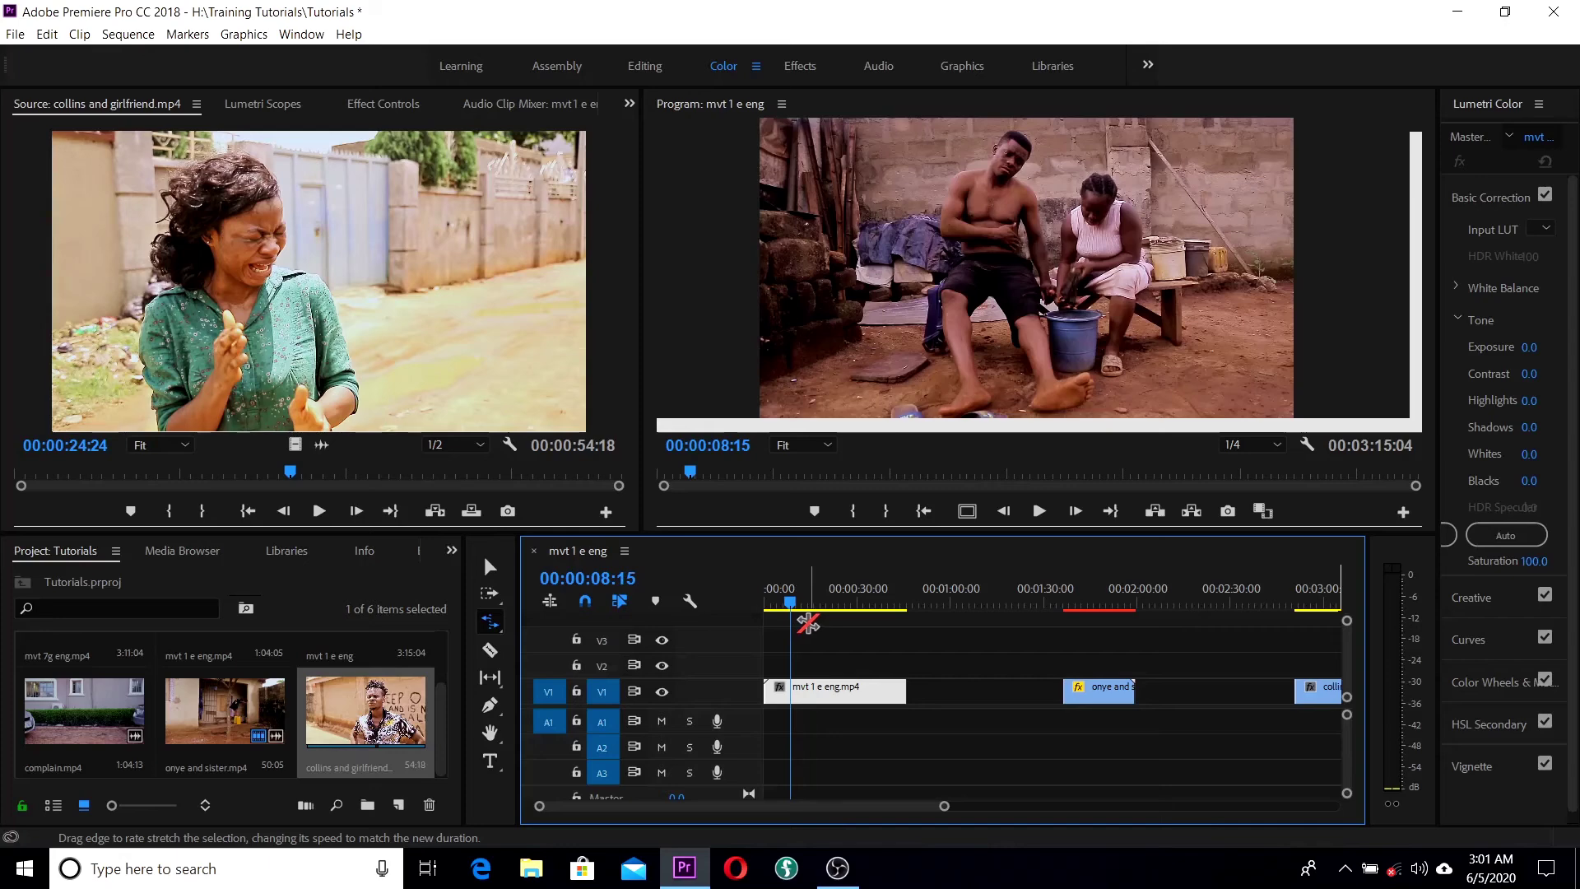
# Switch briefly to the Selection tool, return to the Rate Stretch tool, and show the tools grouped with it.
pyautogui.press('v')
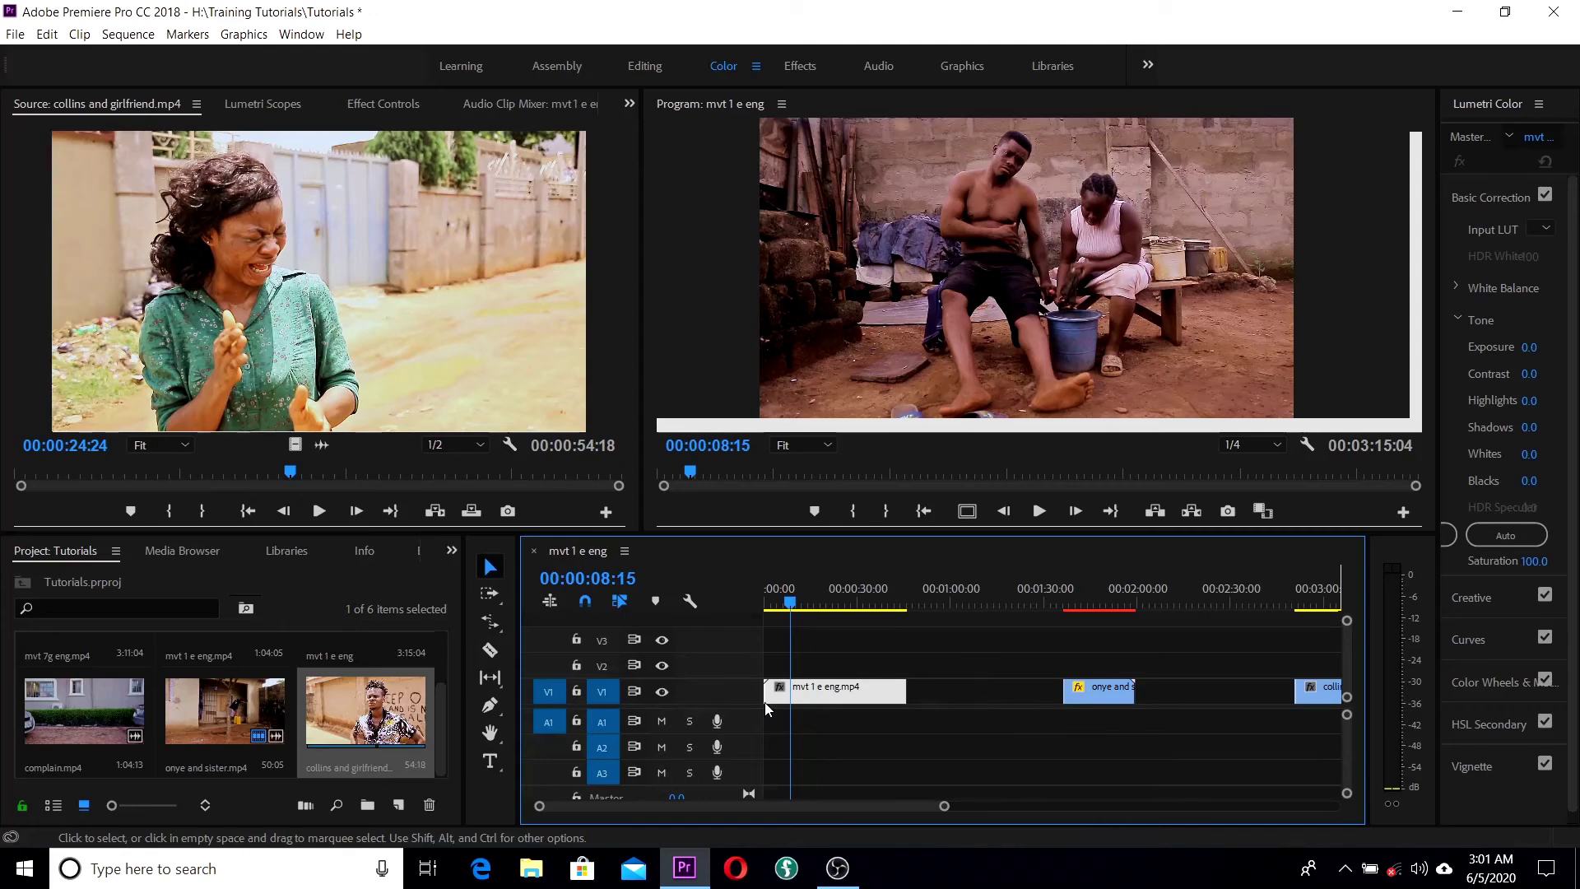
pyautogui.click(489, 621)
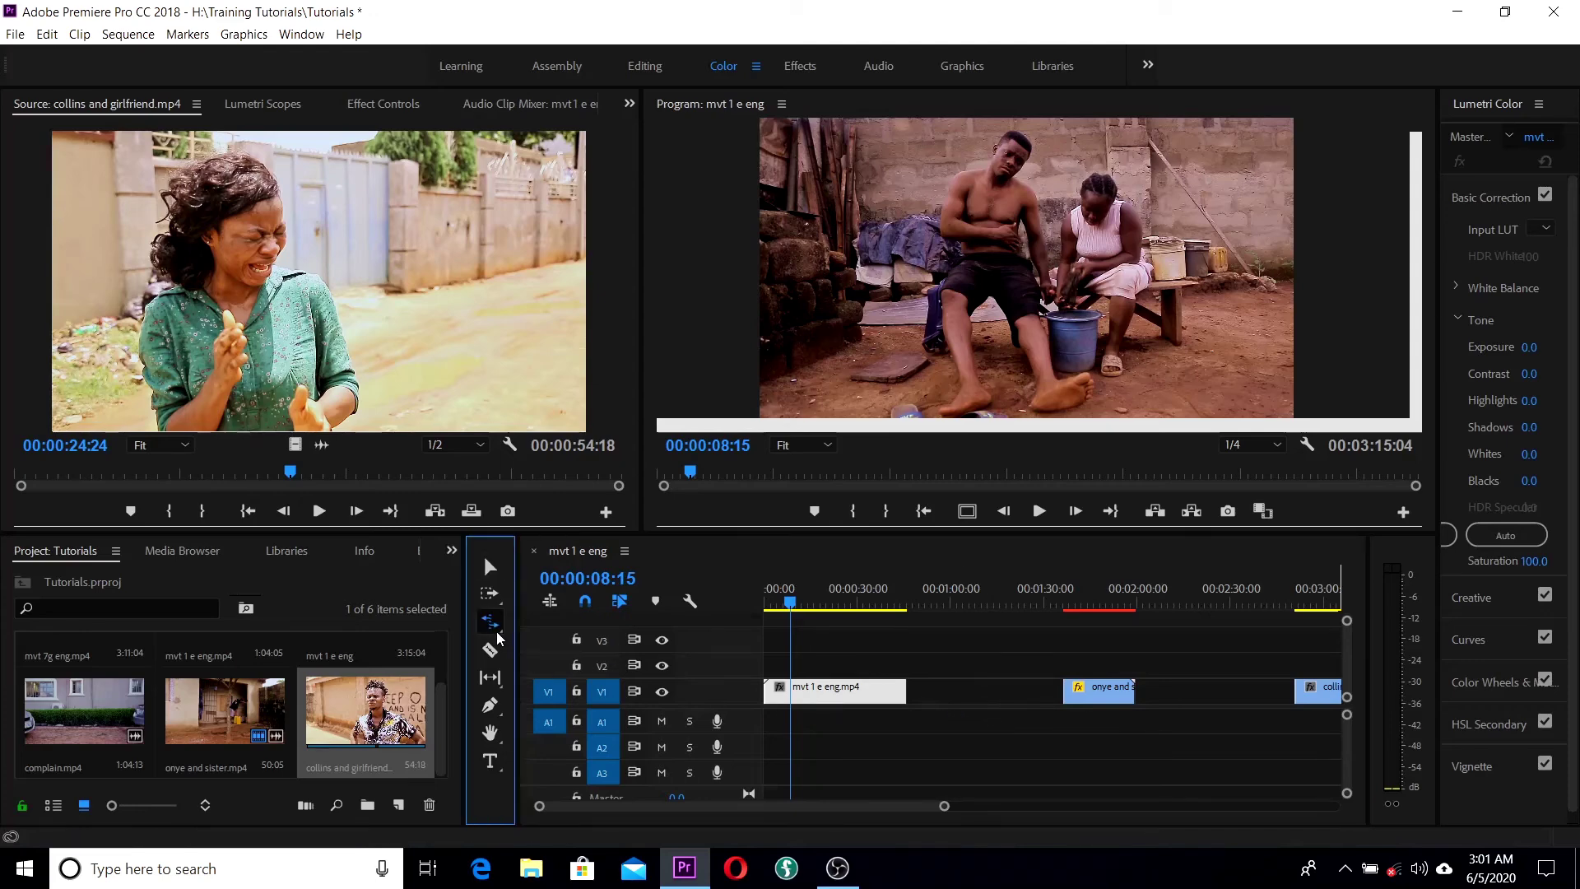
pyautogui.click(504, 635)
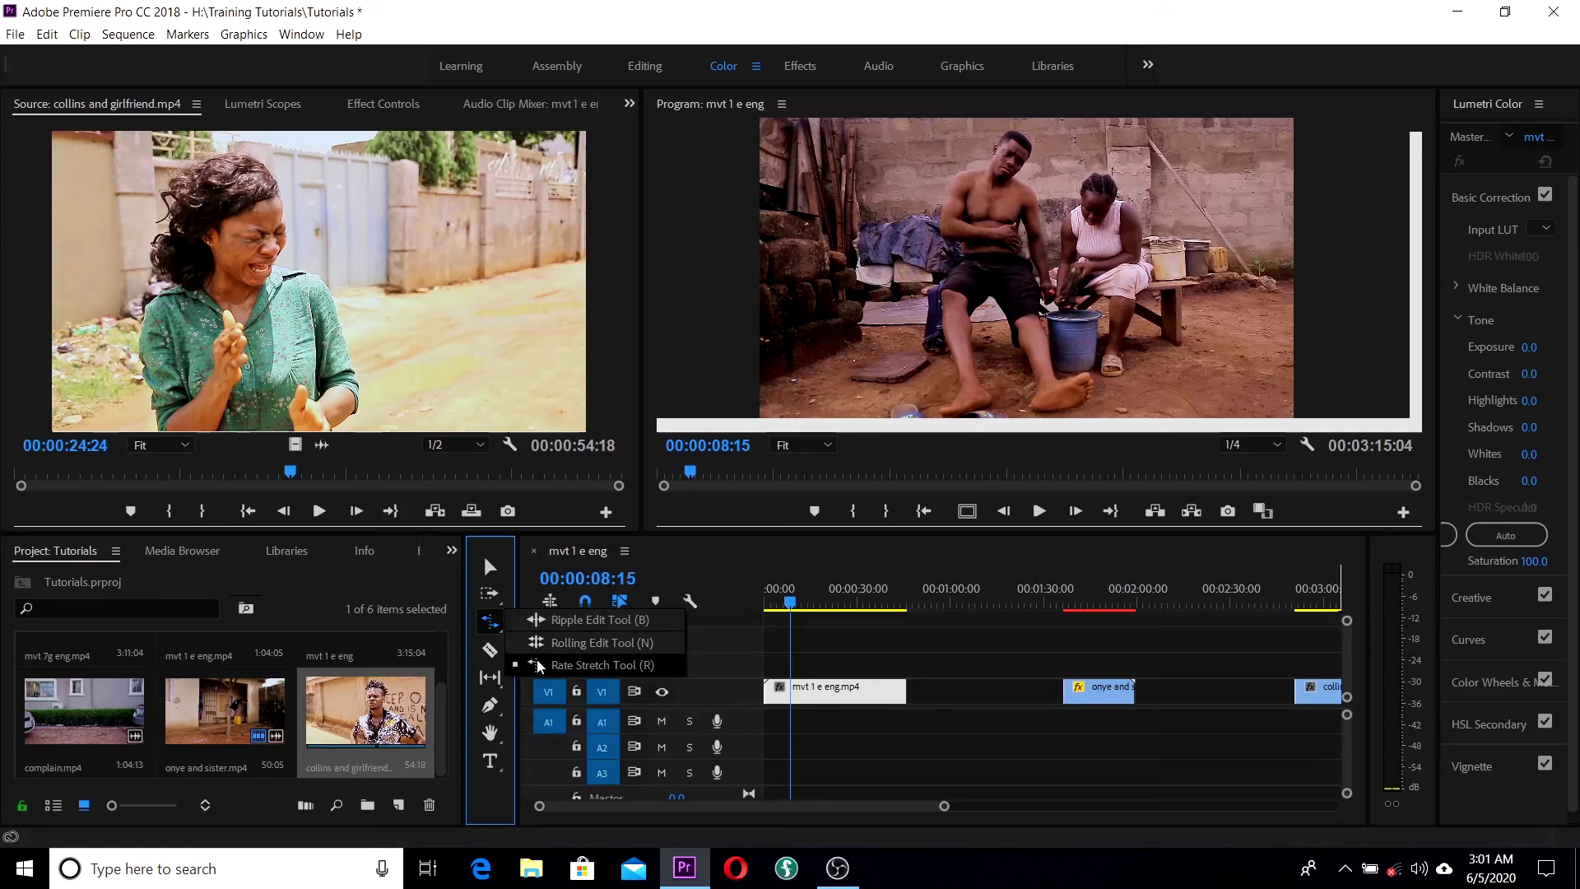